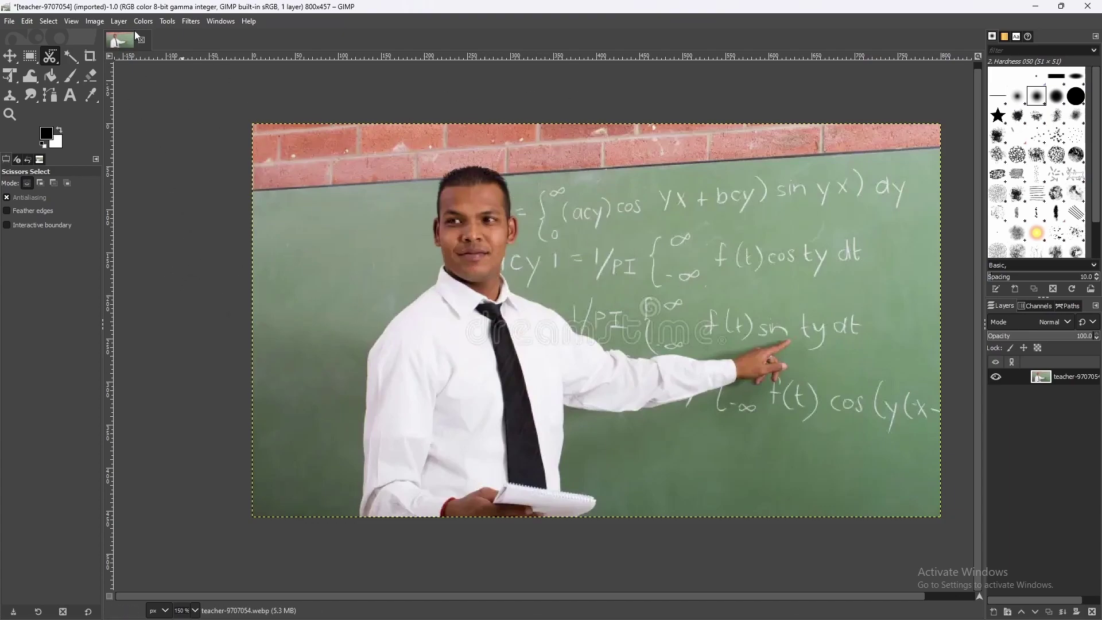
Choose Intelligent Scissors from the Tools menu's selection tools.
left_click(171, 22)
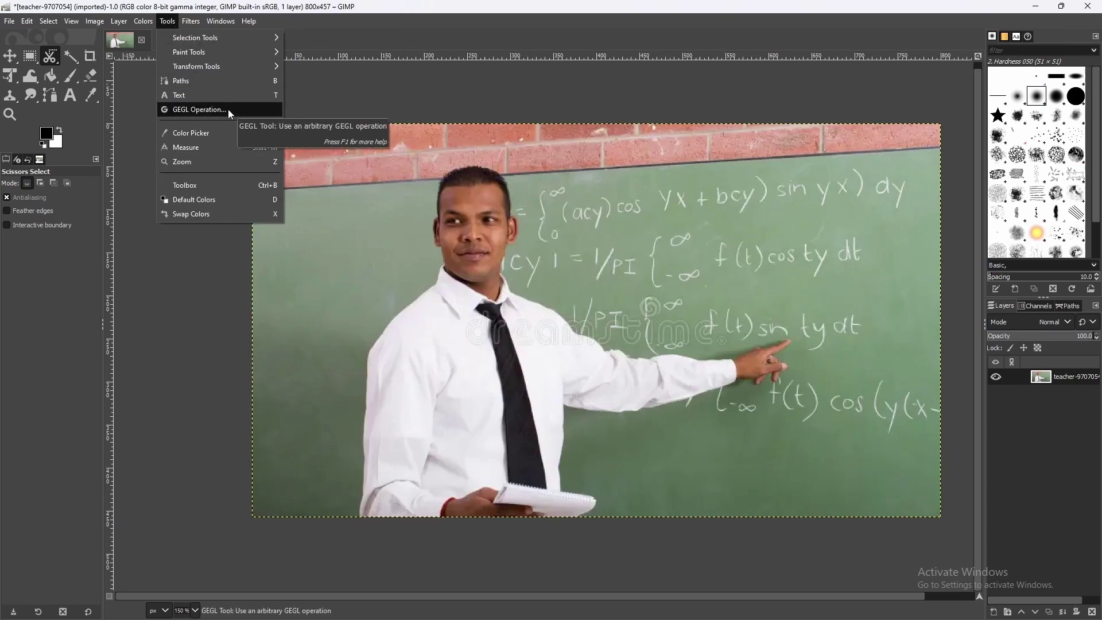
mouse_move(222, 53)
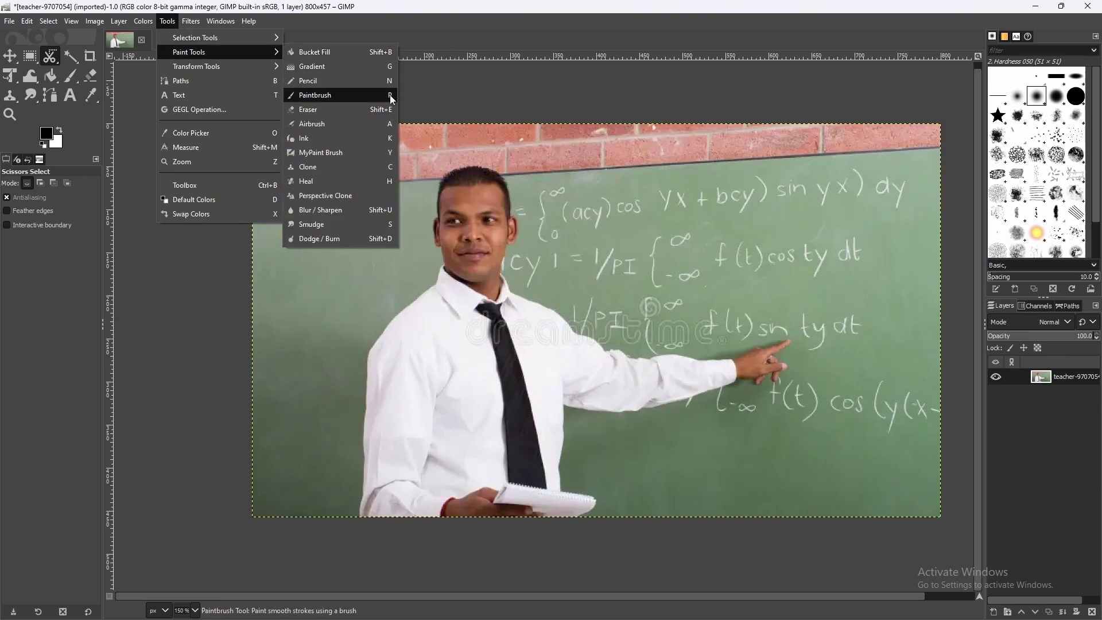
left_click(346, 121)
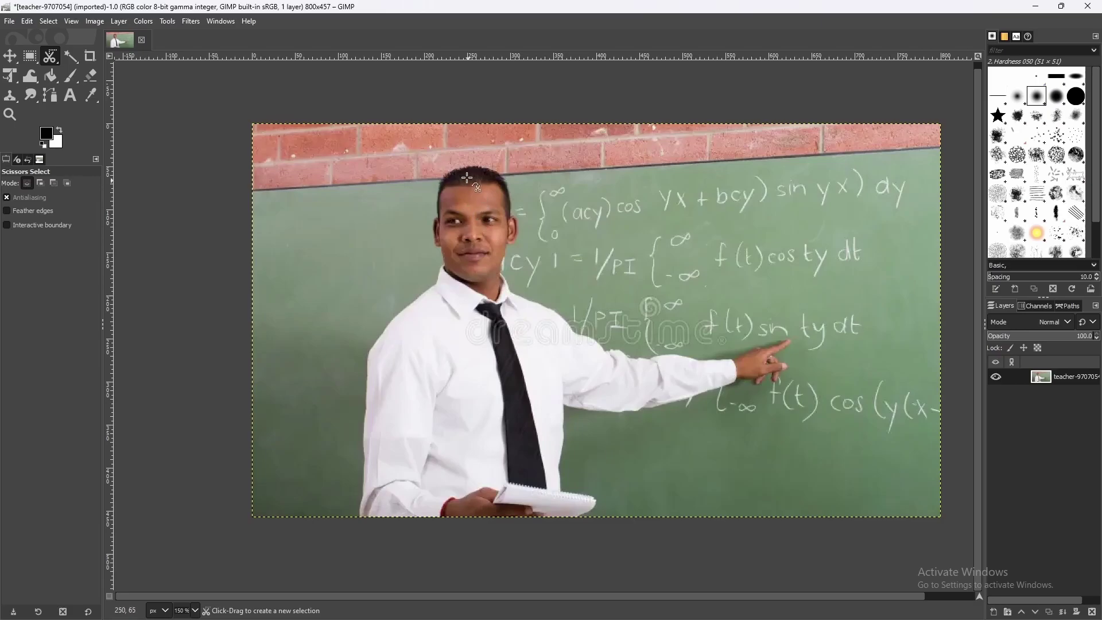
scroll(466, 178, "up", 4)
scroll(467, 172, "up", 1)
scroll(488, 180, "down", 2)
scroll(517, 185, "up", 3)
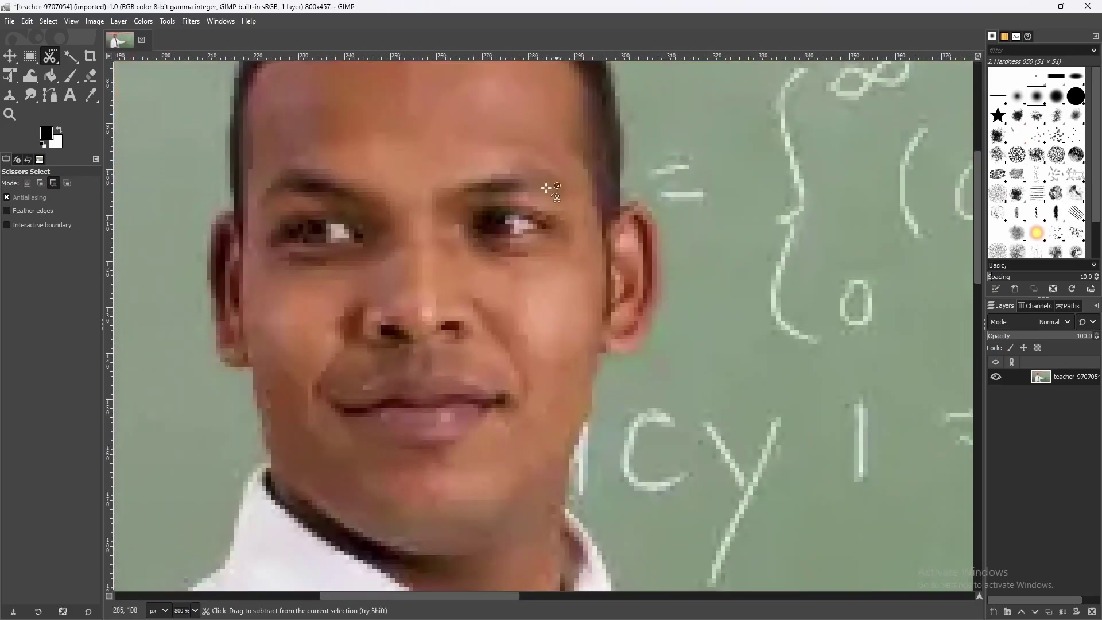
scroll(485, 150, "down", 6)
scroll(490, 159, "up", 3)
scroll(505, 172, "up", 5)
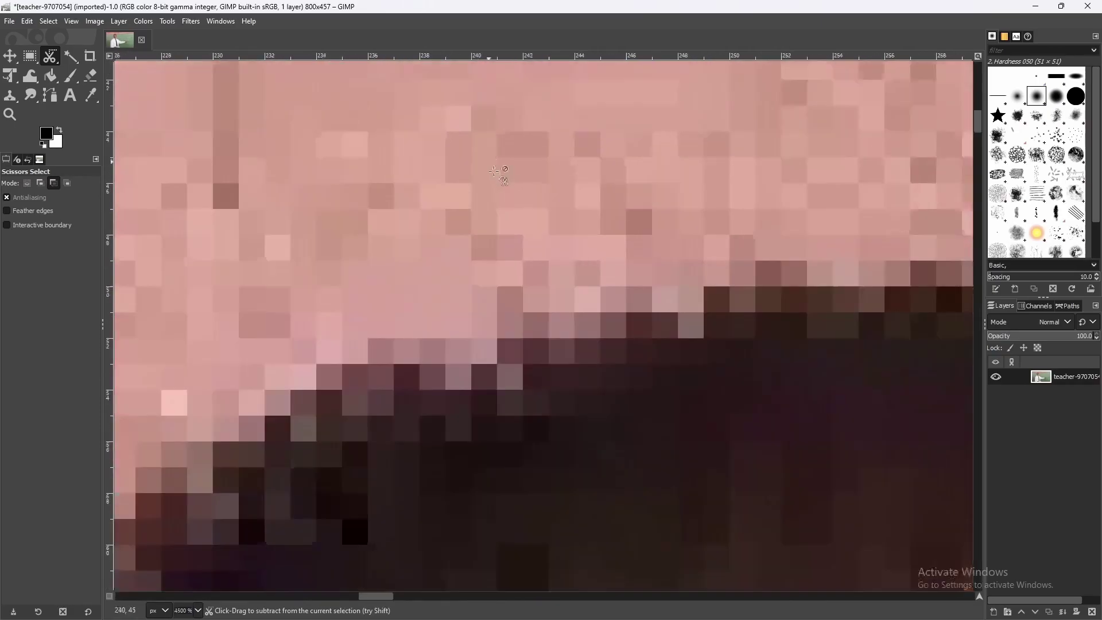
scroll(520, 205, "up", 1)
scroll(519, 205, "down", 2)
Place scissors anchors along the hairline from the left across the crown.
left_click(490, 250)
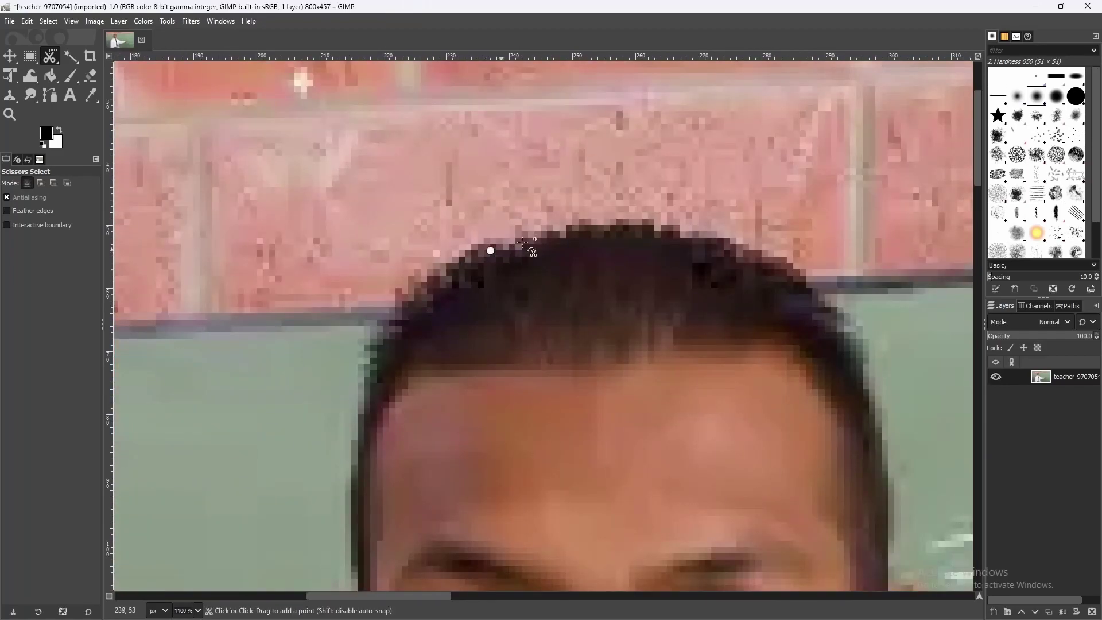
left_click(535, 231)
left_click(591, 226)
left_click(617, 226)
left_click(660, 226)
left_click(704, 238)
left_click(750, 250)
Extend the outline down the right side of the hair and head to the temple.
left_click(804, 281)
left_click(844, 326)
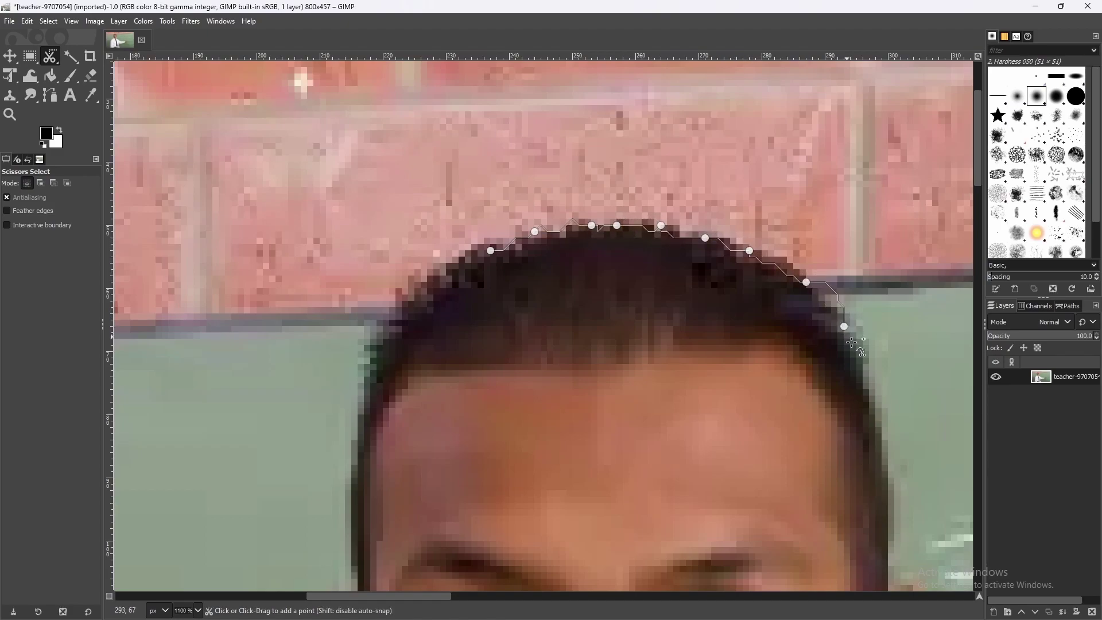
left_click(824, 307)
key("ctrl+z")
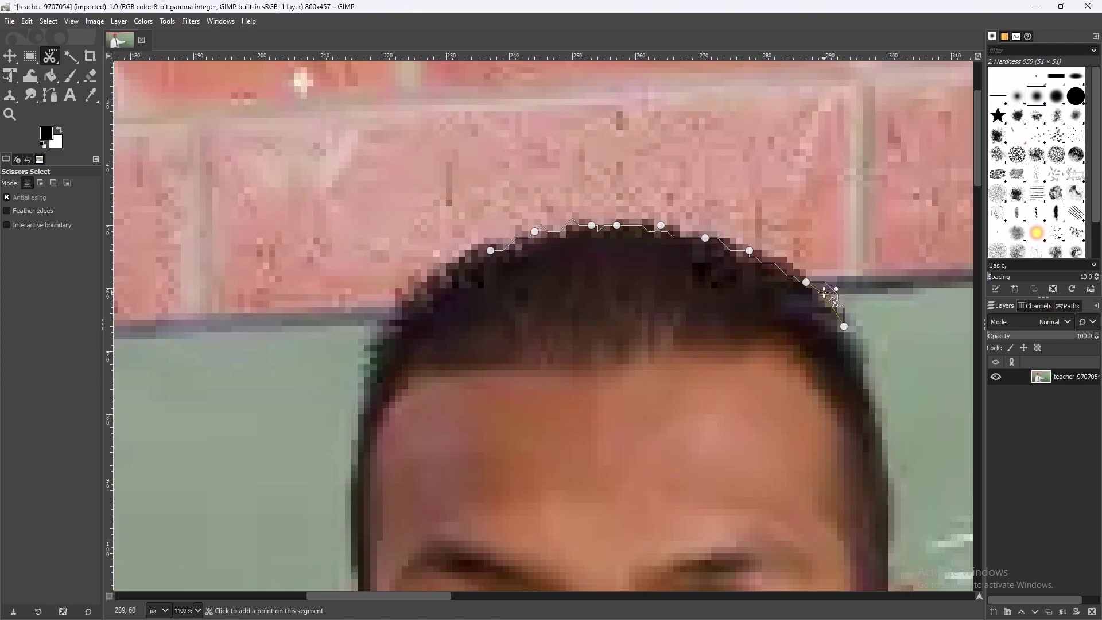
left_click(832, 295)
scroll(869, 314, "down", 4)
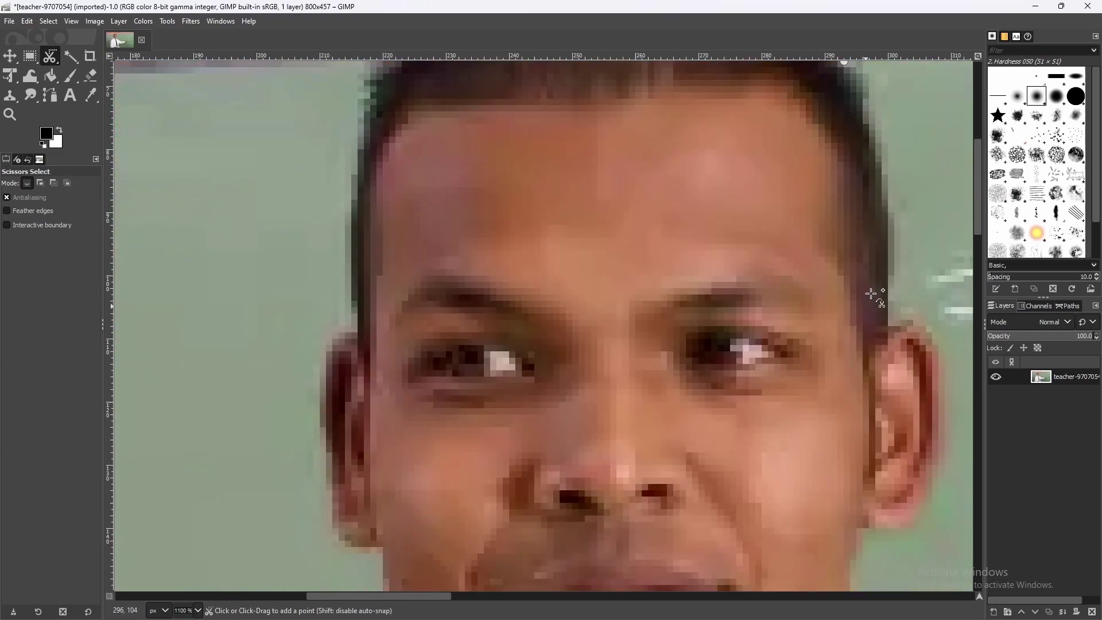
scroll(878, 275, "up", 2)
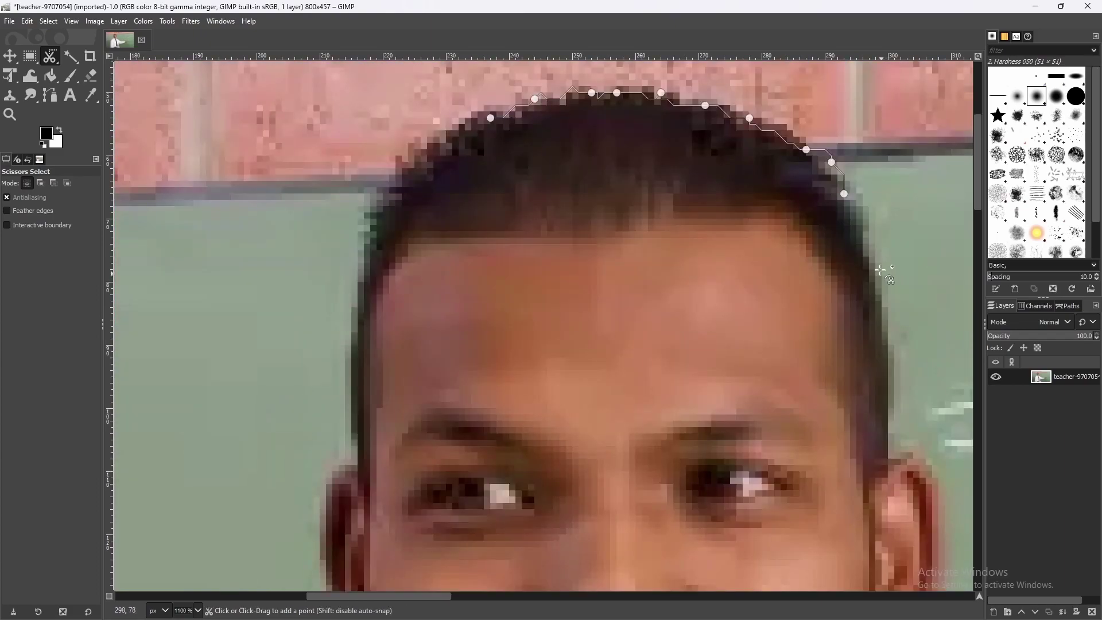
left_click(857, 225)
left_click(868, 262)
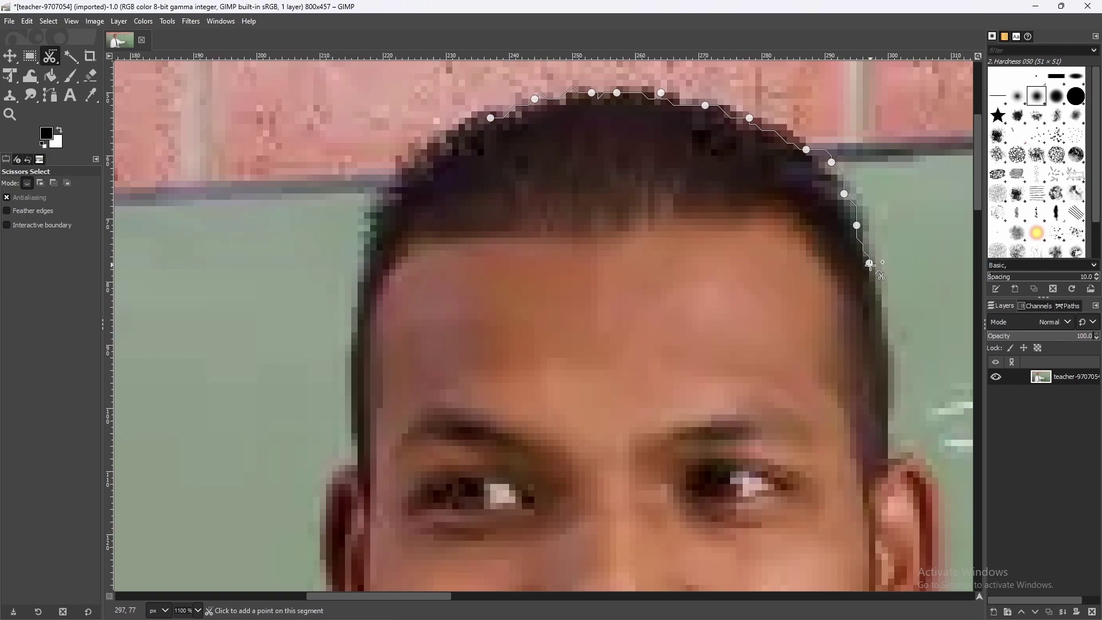
left_click(882, 295)
left_click(887, 345)
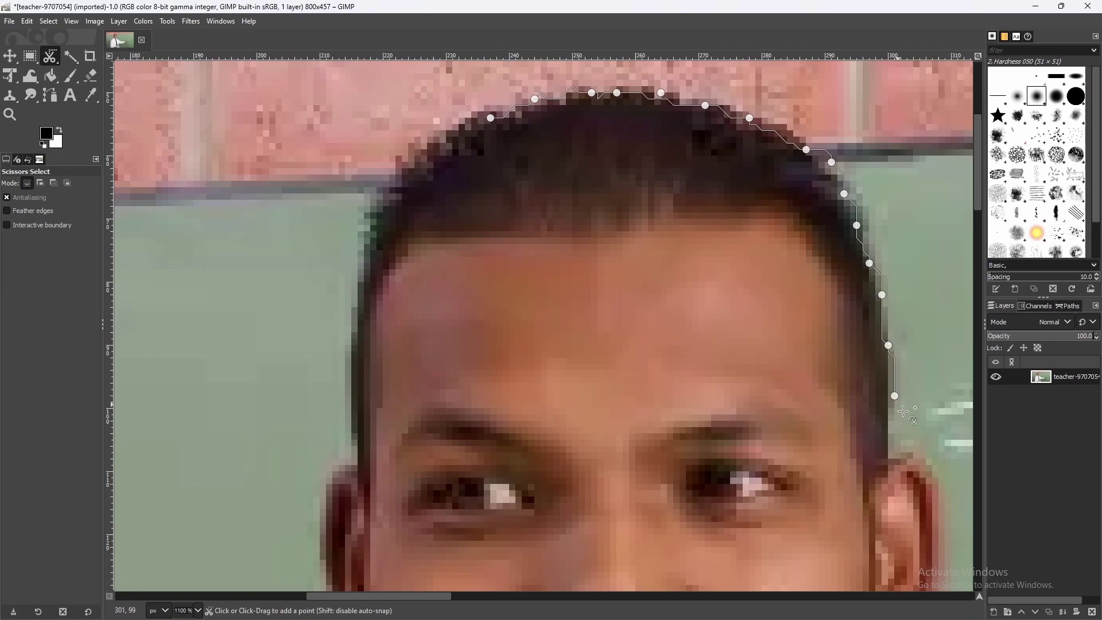
scroll(904, 414, "down", 2)
Trace scissors anchors over and around the right ear to just below it.
left_click(901, 376)
scroll(904, 370, "down", 5)
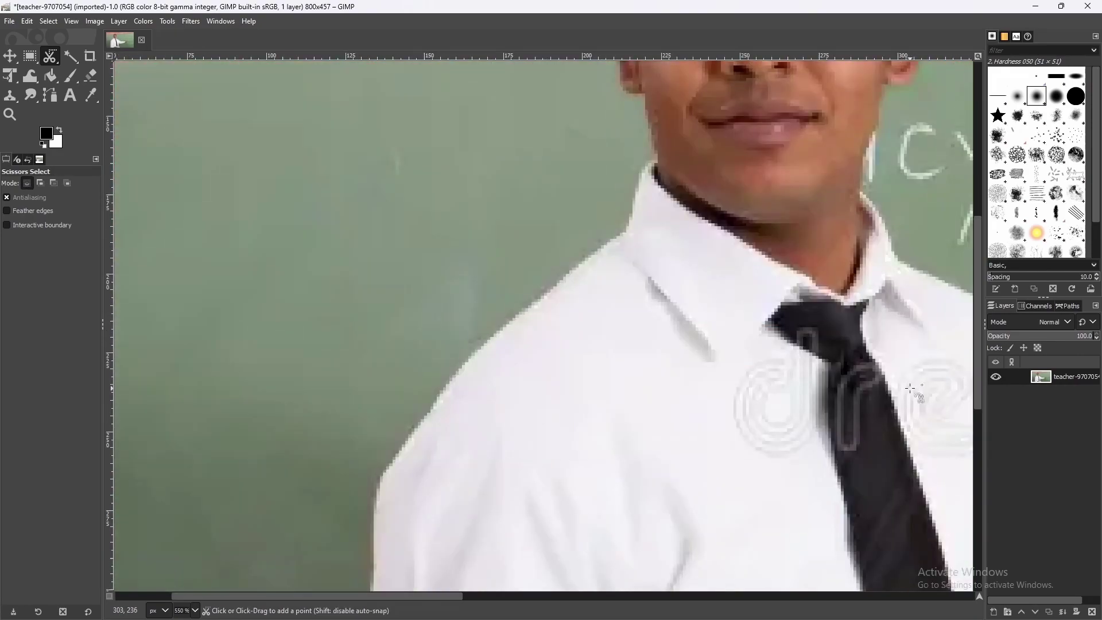
scroll(933, 329, "up", 3)
left_click(916, 247)
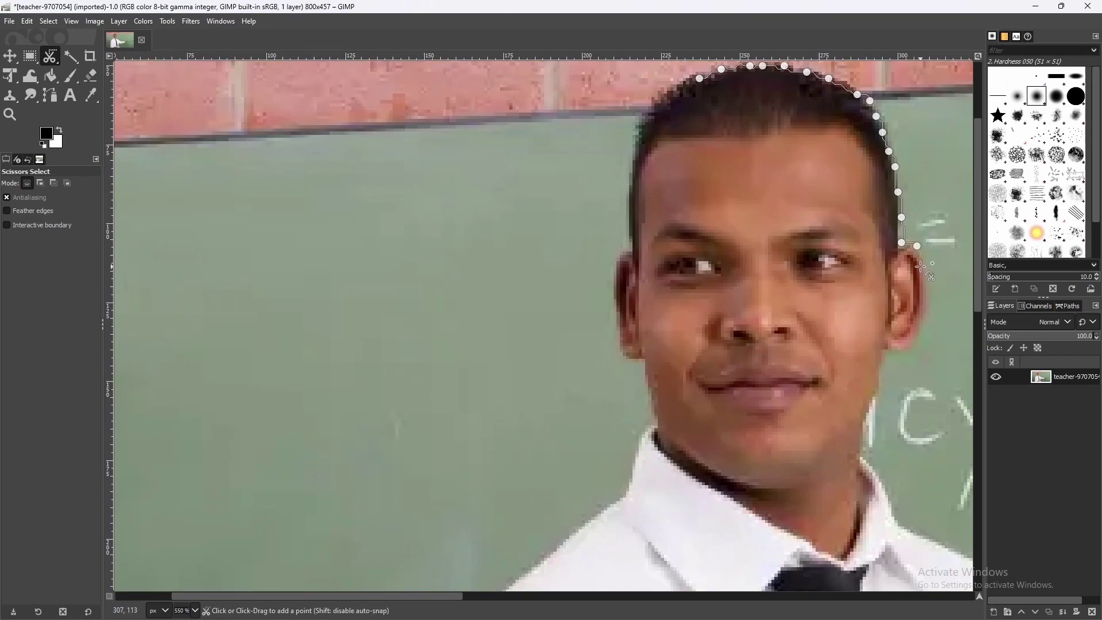
left_click(913, 336)
left_click(872, 401)
left_click(864, 422)
scroll(867, 446, "up", 5, "ctrl")
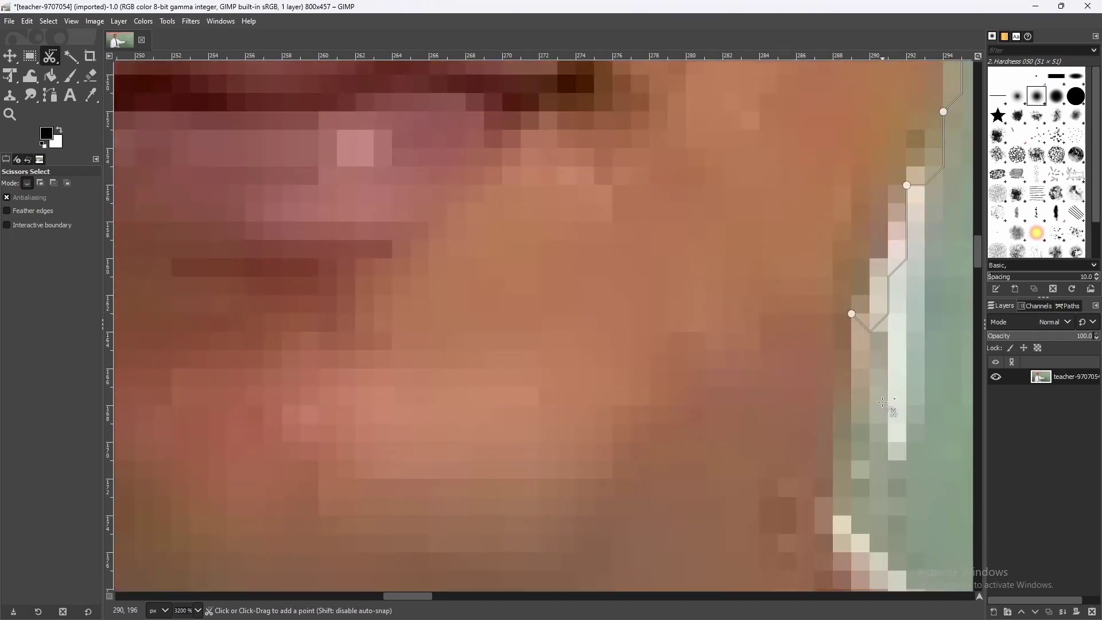
scroll(891, 410, "down", 3, "ctrl")
Continue the outline along the jawline and down the neck to the collar.
left_click(873, 380)
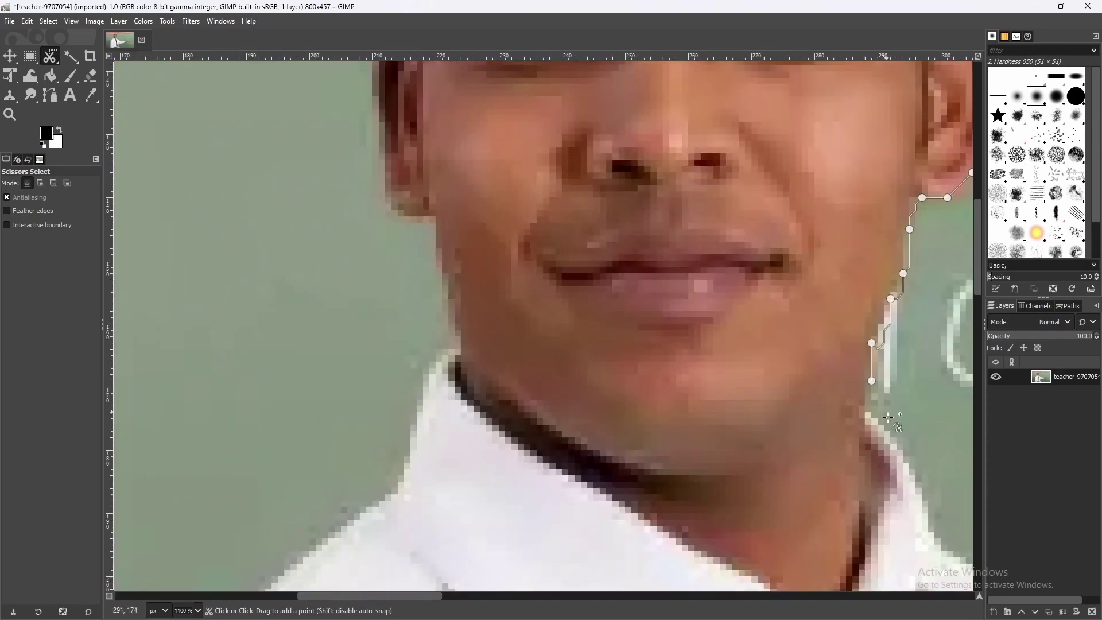
left_click(865, 413)
left_click(891, 444)
left_click(922, 537)
scroll(917, 516, "down", 5)
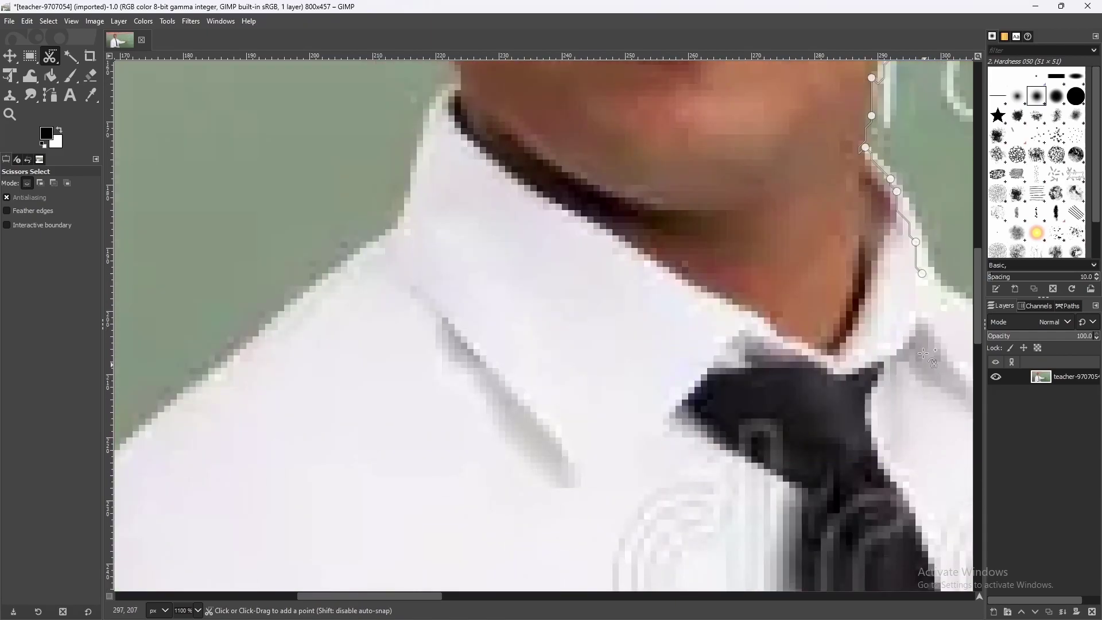
scroll(914, 373, "up", 3)
left_click(914, 372)
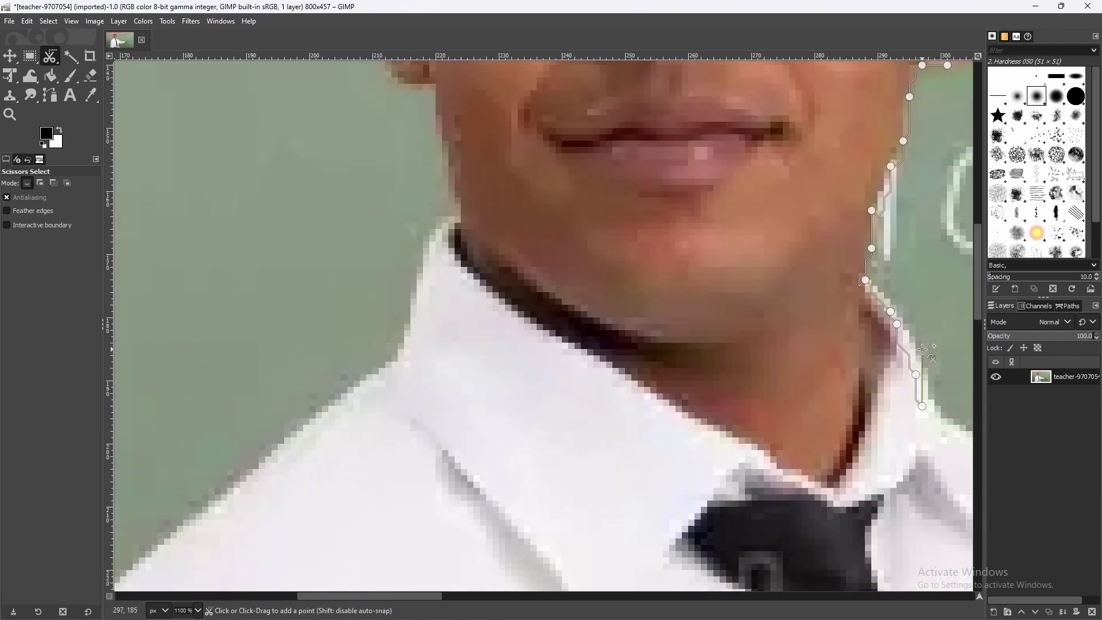
left_click(921, 380)
key("ctrl")
left_click(915, 337)
left_click(927, 368)
scroll(947, 414, "down", 5, "ctrl")
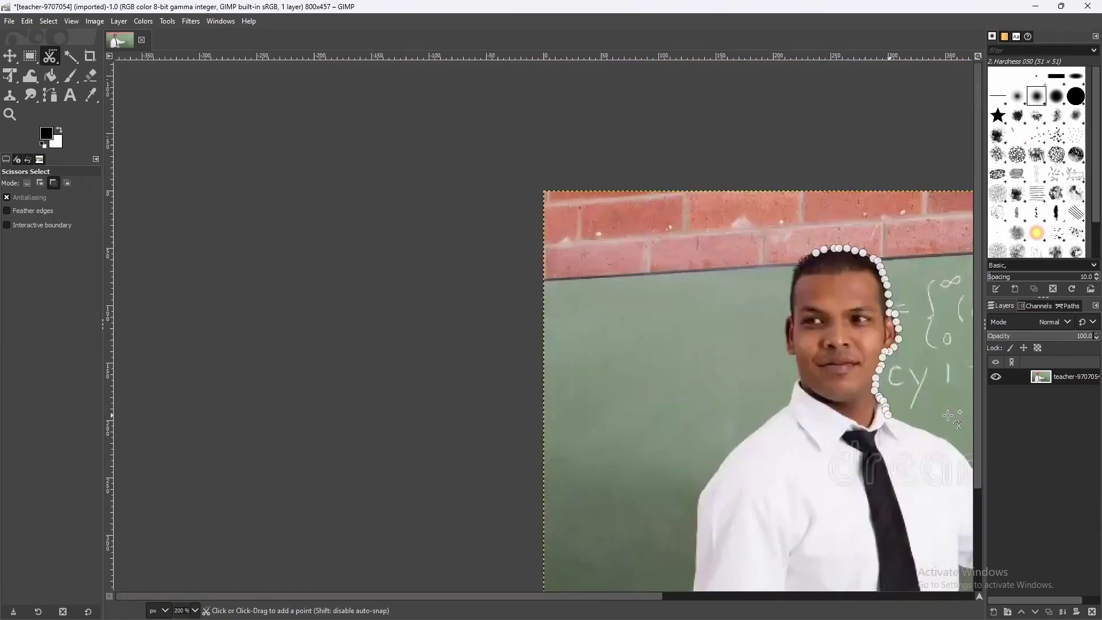
scroll(947, 413, "down", 1, "ctrl")
scroll(775, 388, "down", 2)
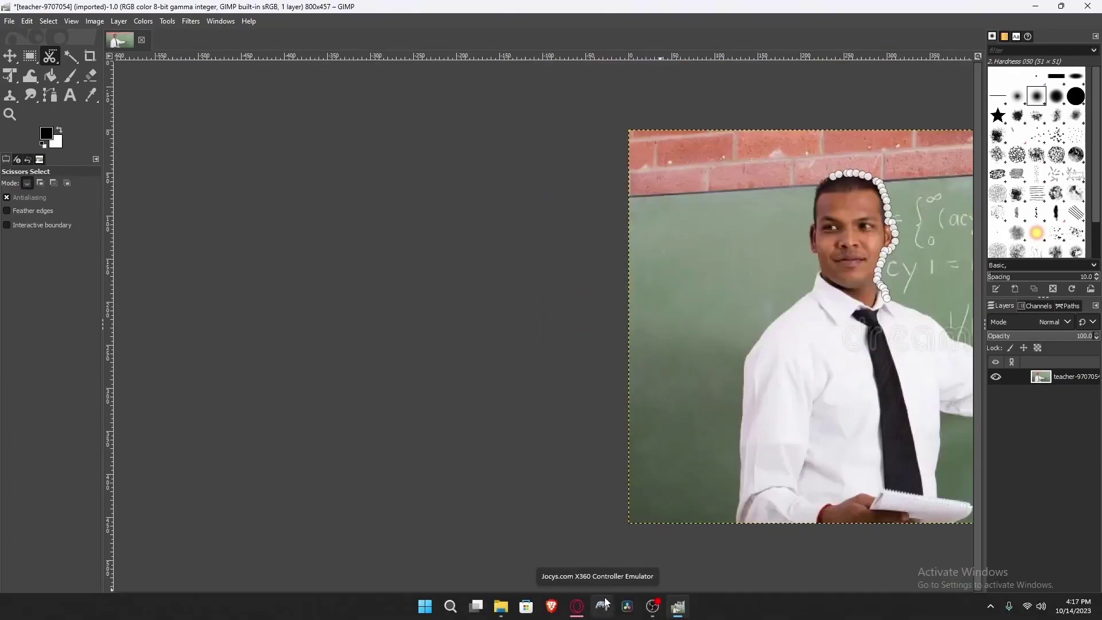
left_click_drag(631, 597, 686, 593)
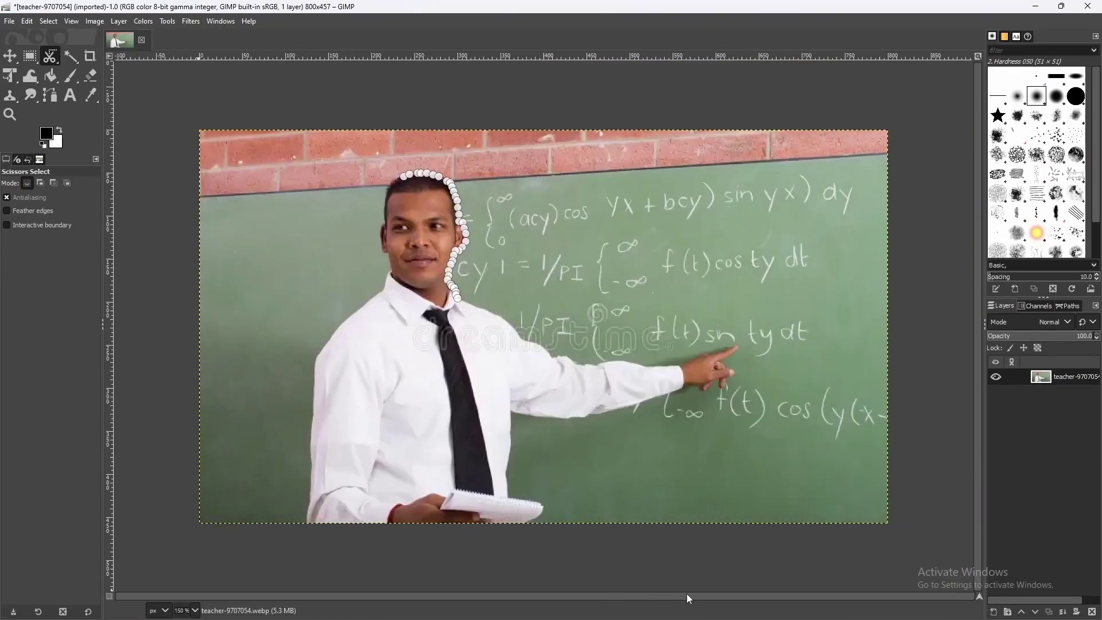
Trace the shoulder edge from the collar, undoing one misplaced shirt point.
left_click(316, 358)
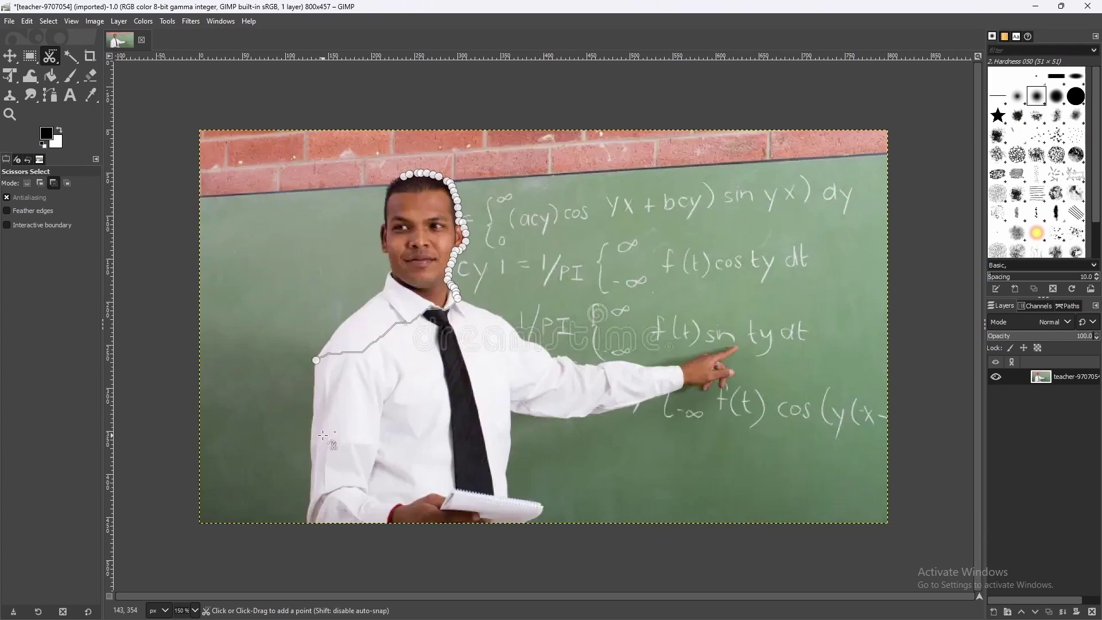
key("ctrl+z")
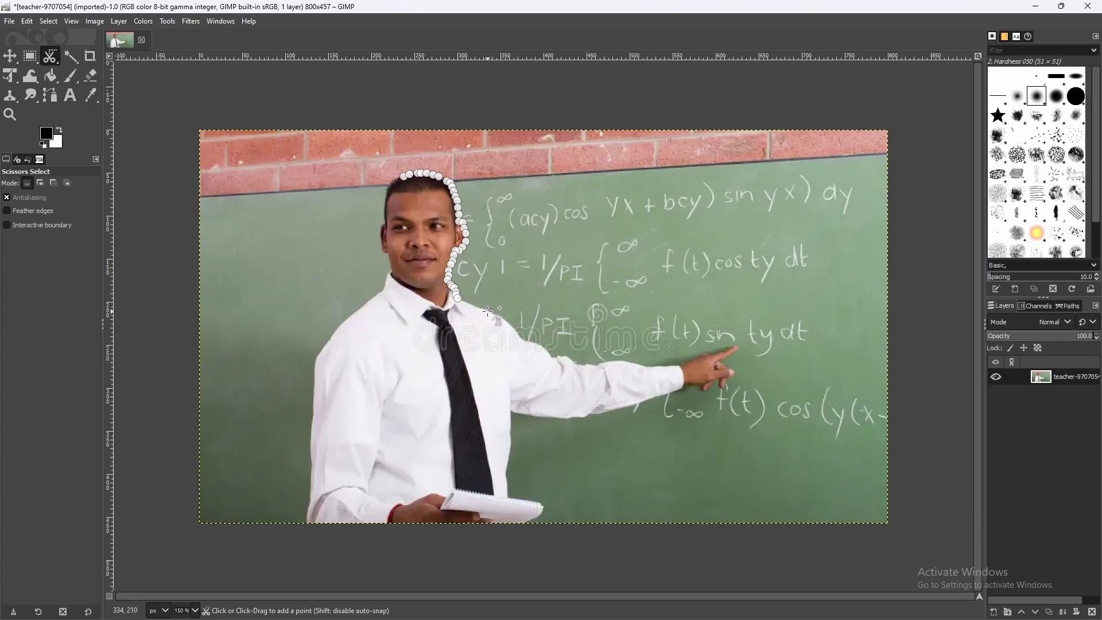
left_click(488, 312)
left_click(510, 324)
left_click(524, 343)
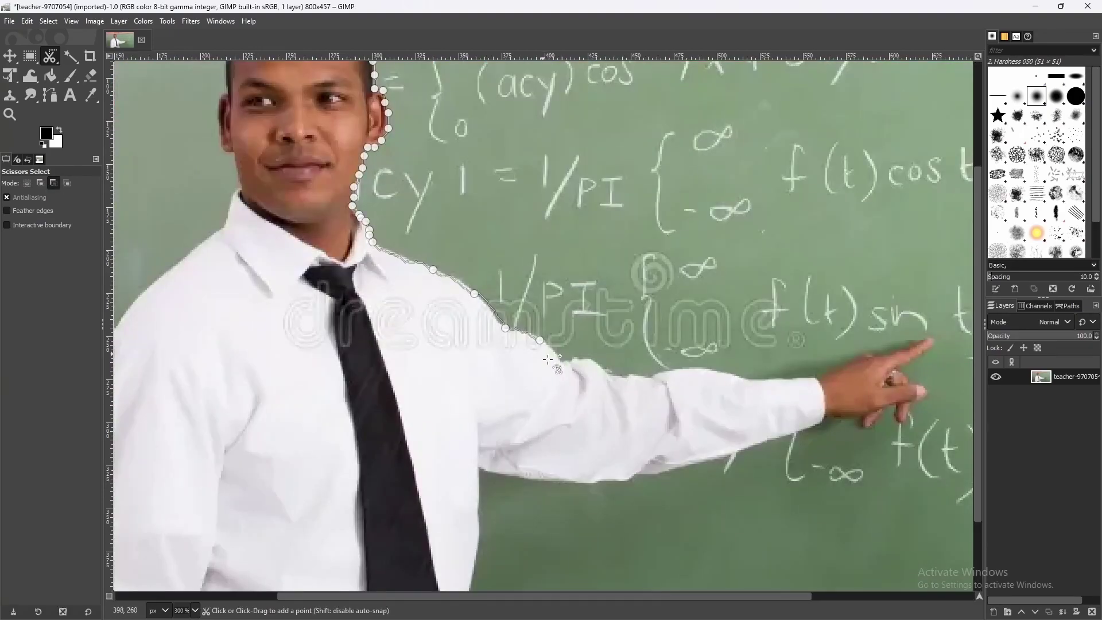
scroll(541, 345, "up", 5, "ctrl")
left_click(486, 265)
left_click(522, 292)
left_click(539, 310)
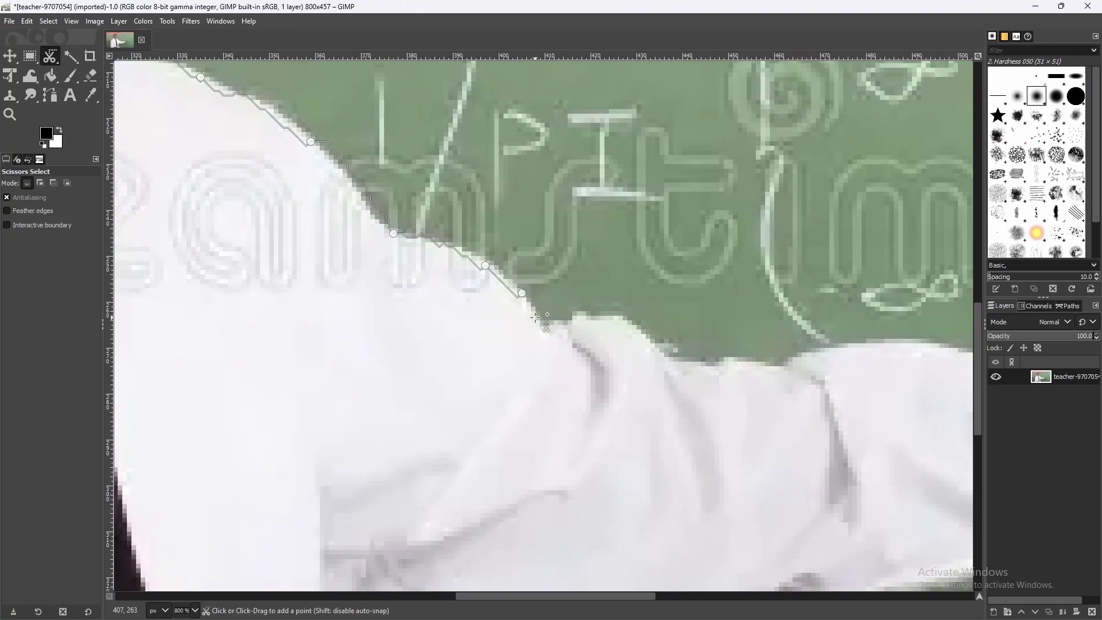
left_click(563, 319)
Trace anchors along the top edge of the outstretched sleeve.
left_click(577, 316)
left_click(618, 320)
left_click(650, 348)
left_click(720, 356)
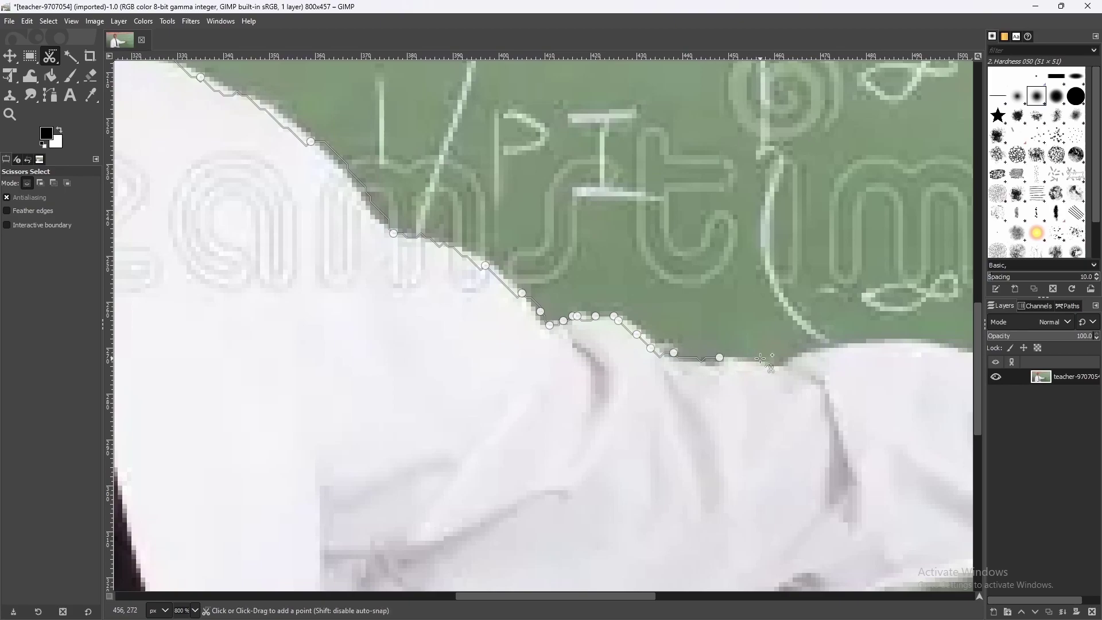
left_click(764, 356)
left_click(806, 353)
left_click(866, 344)
left_click(917, 338)
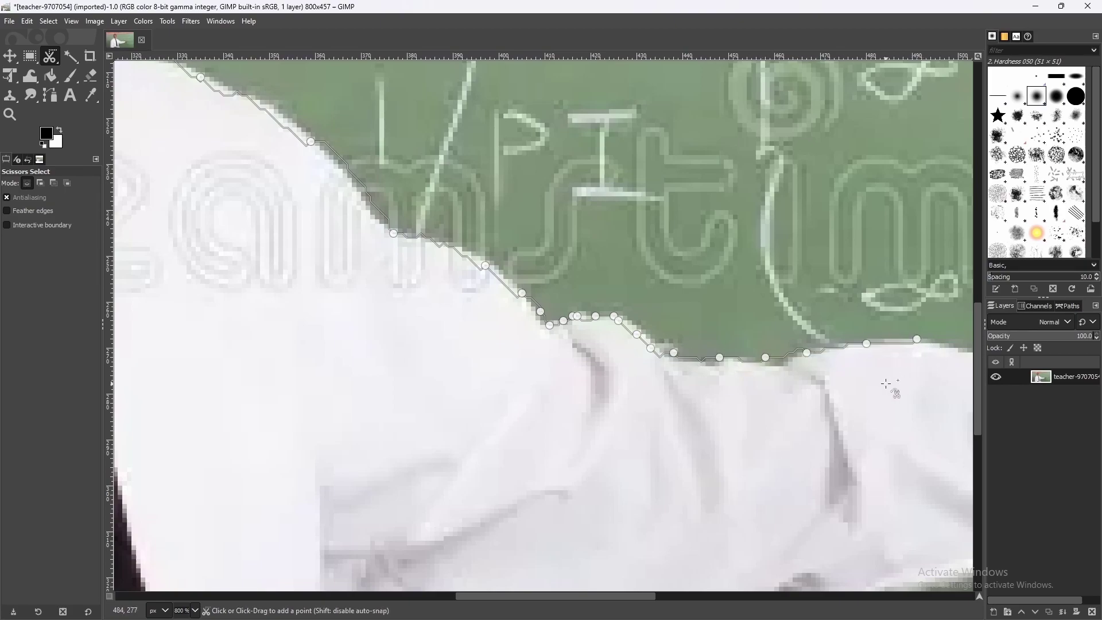
scroll(895, 394, "down", 5)
scroll(848, 442, "up", 5)
left_click_drag(615, 594, 728, 594)
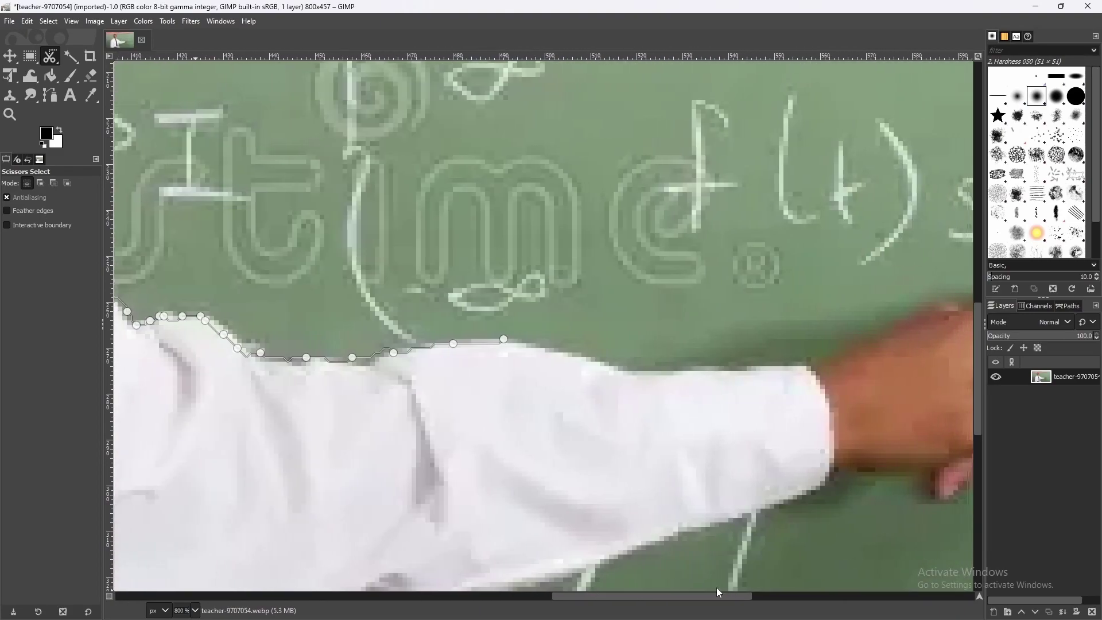
Extend the outline along the forearm sleeve to the cuff at the wrist.
left_click(497, 351)
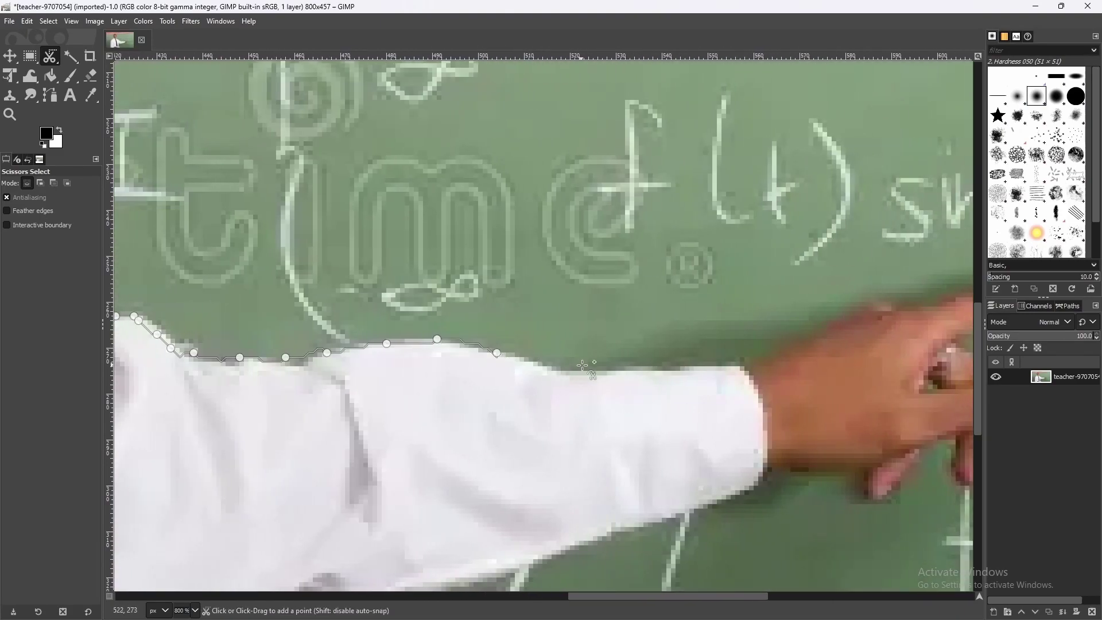
left_click(556, 366)
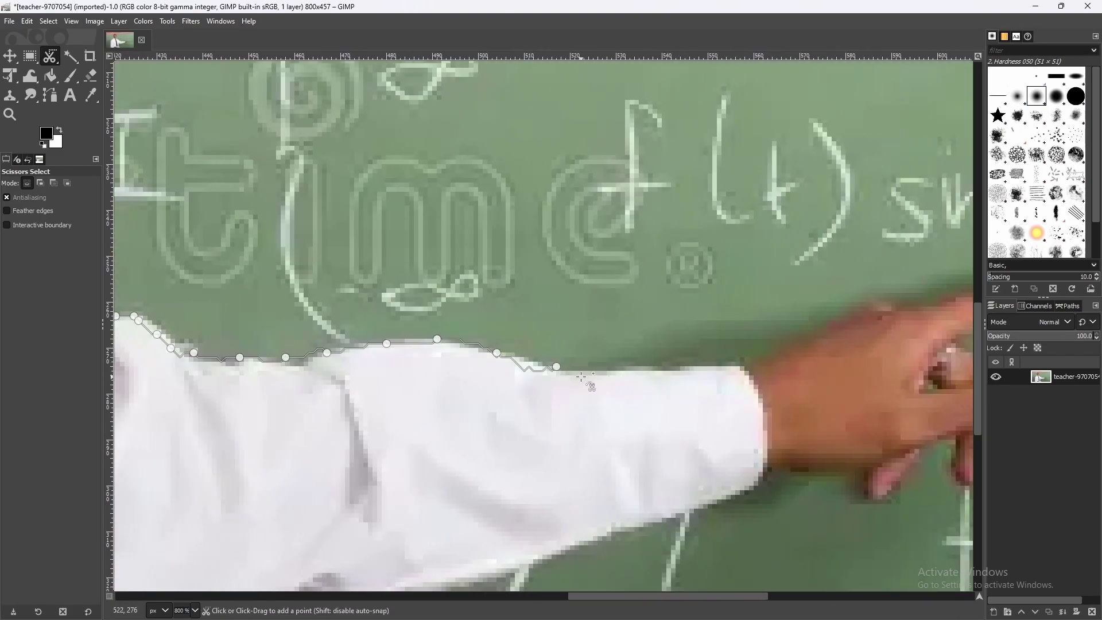
left_click(537, 358)
left_click(740, 366)
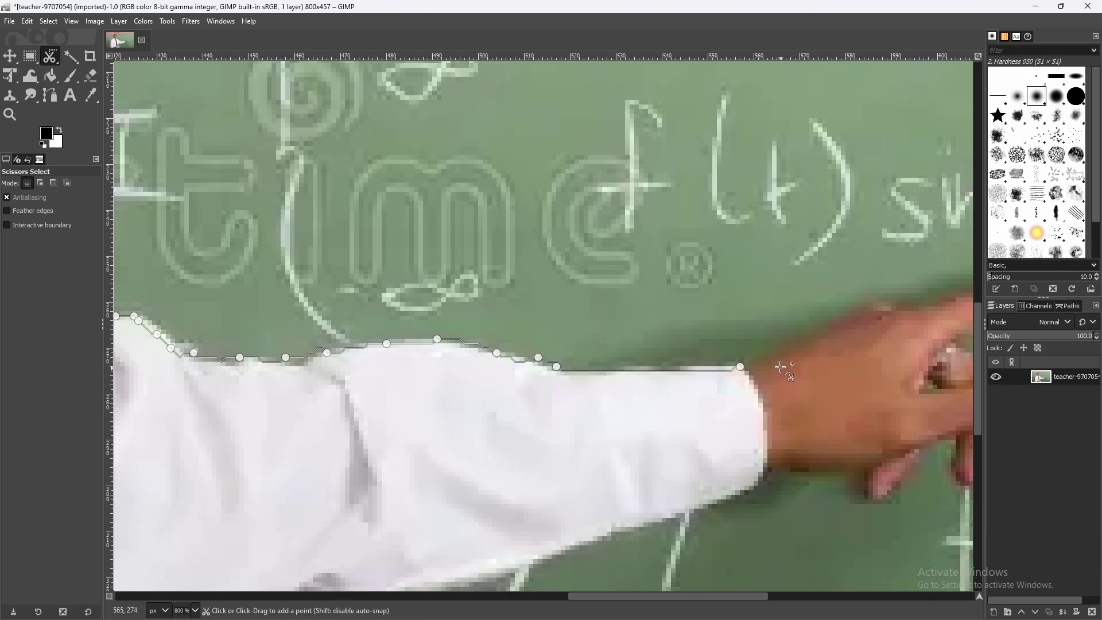
scroll(639, 595, "right", 5)
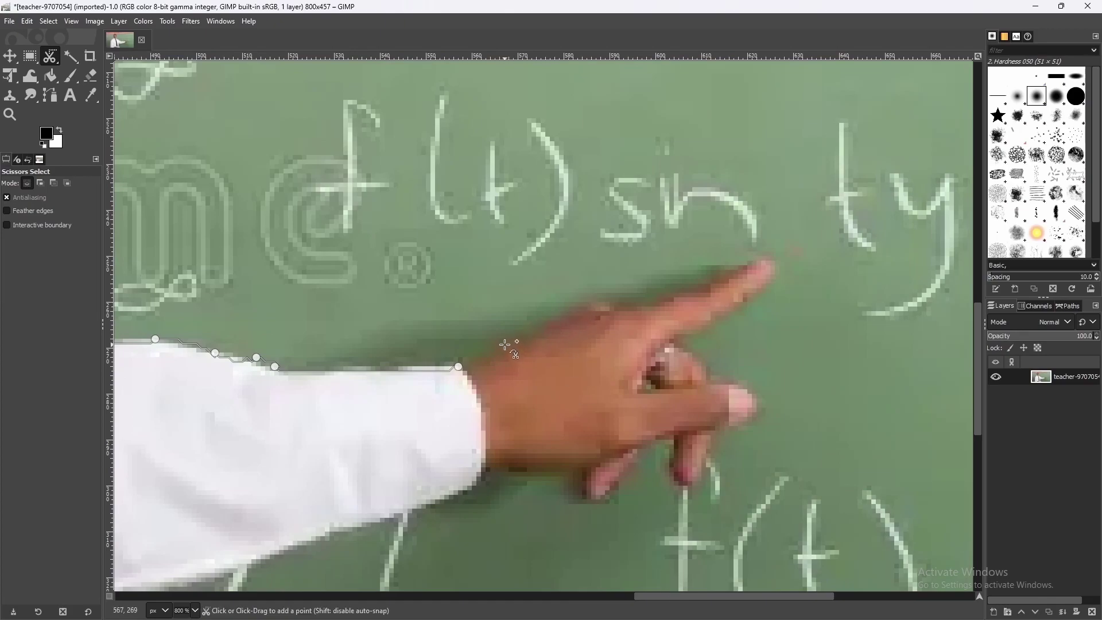
Trace the outline from the wrist along the top of the hand and pointing finger.
left_click(504, 344)
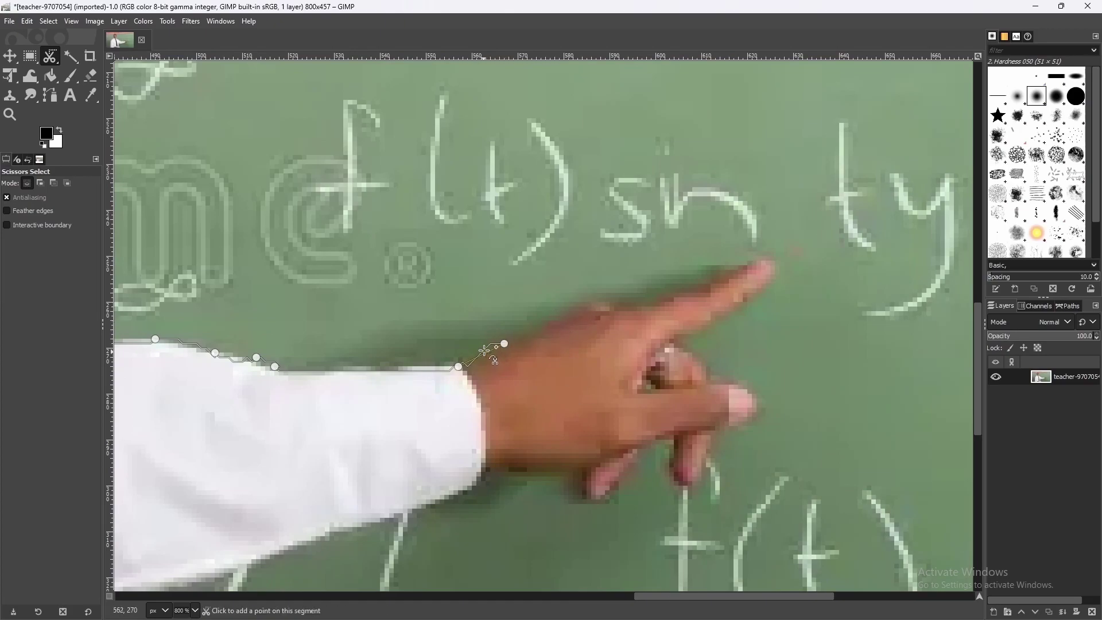
left_click(486, 352)
left_click(581, 306)
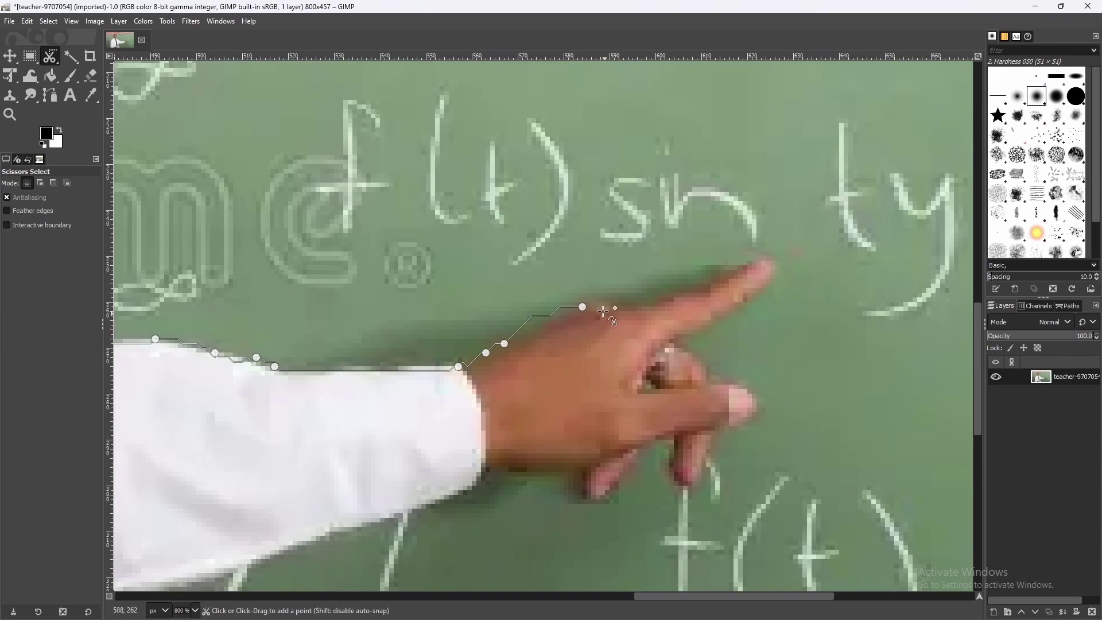
left_click(545, 321)
left_click(600, 307)
left_click(651, 306)
left_click(687, 288)
left_click(729, 275)
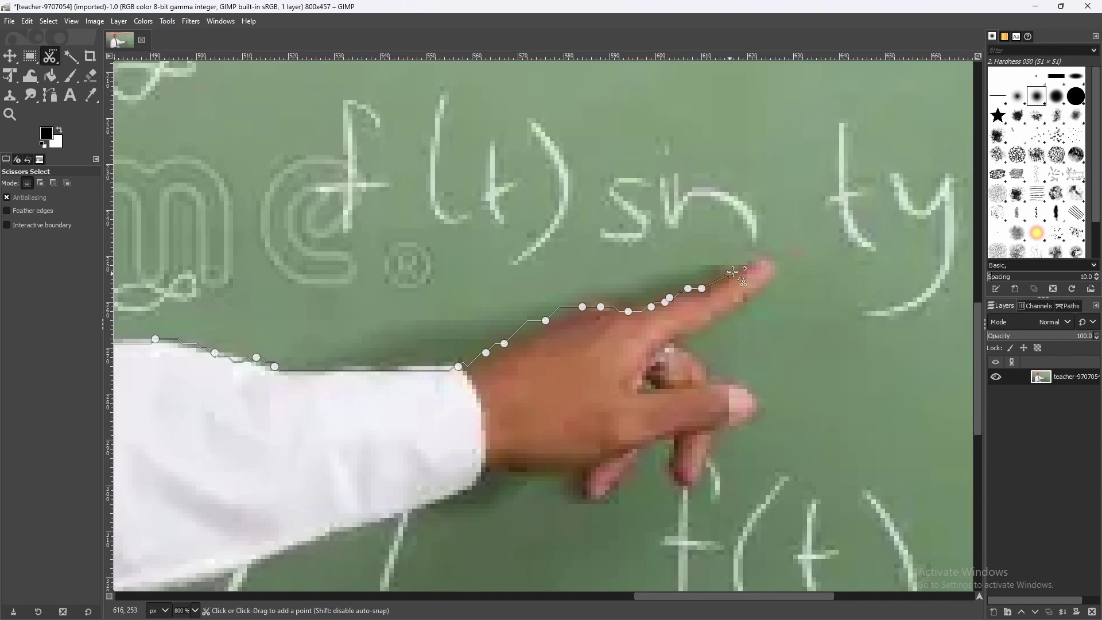
left_click(762, 261)
Outline the pointing fingertip, its underside, and around the second fingertip.
left_click(761, 293)
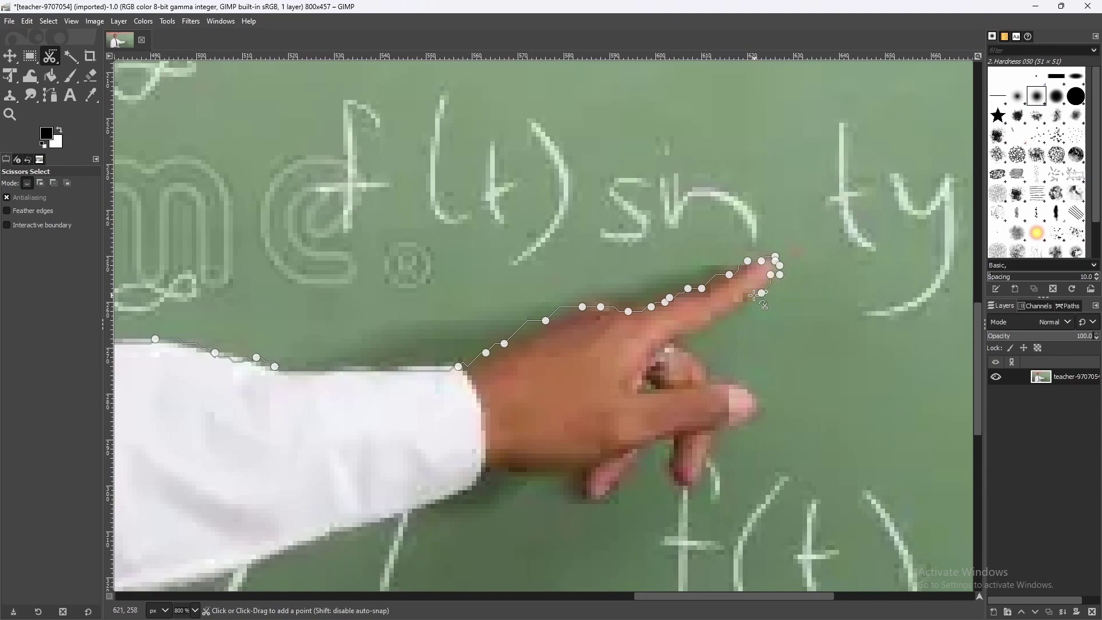
left_click(738, 307)
left_click(710, 321)
left_click(673, 338)
left_click(711, 366)
left_click(720, 384)
left_click(760, 389)
left_click(765, 416)
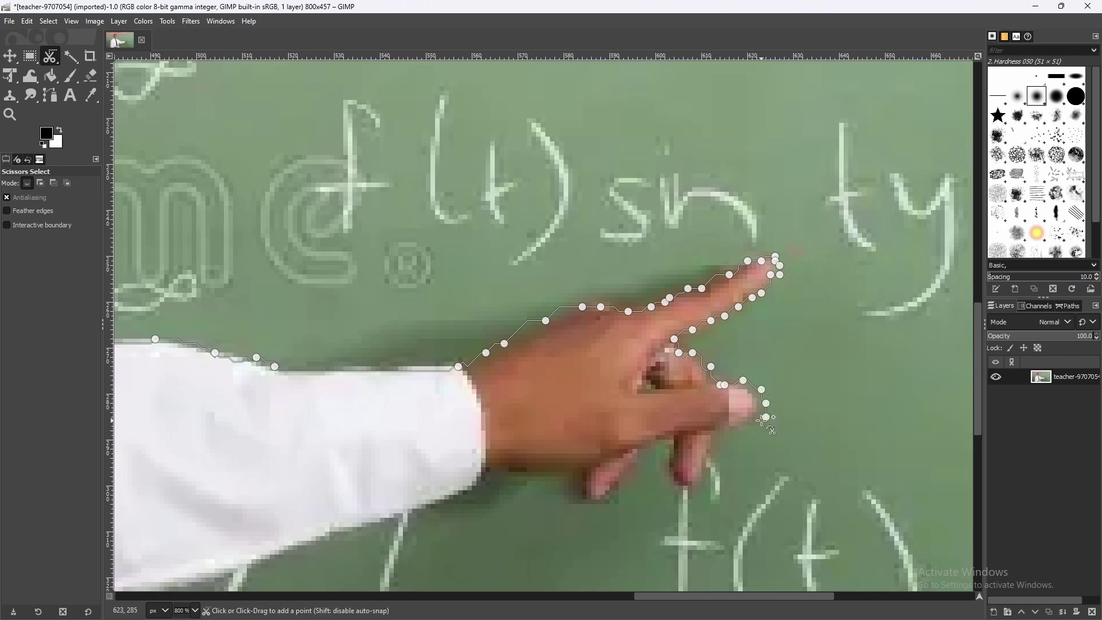
left_click(714, 430)
Trace around the lower fingertip and the hand's lower edge back to the cuff.
left_click(710, 454)
left_click(710, 463)
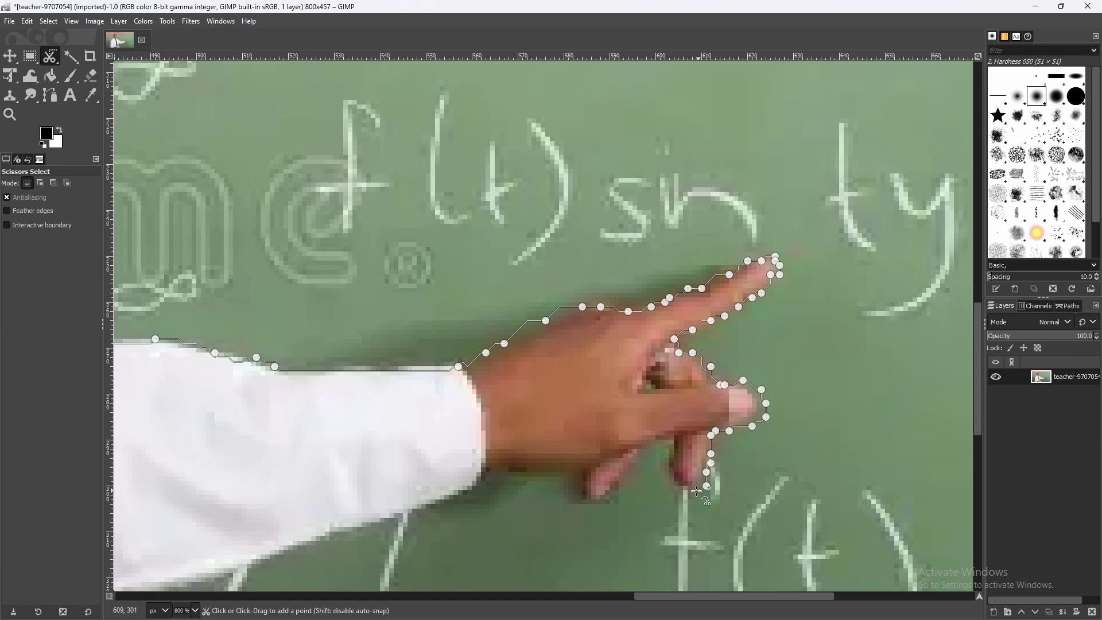
left_click(692, 491)
left_click(669, 478)
left_click(665, 440)
left_click(632, 477)
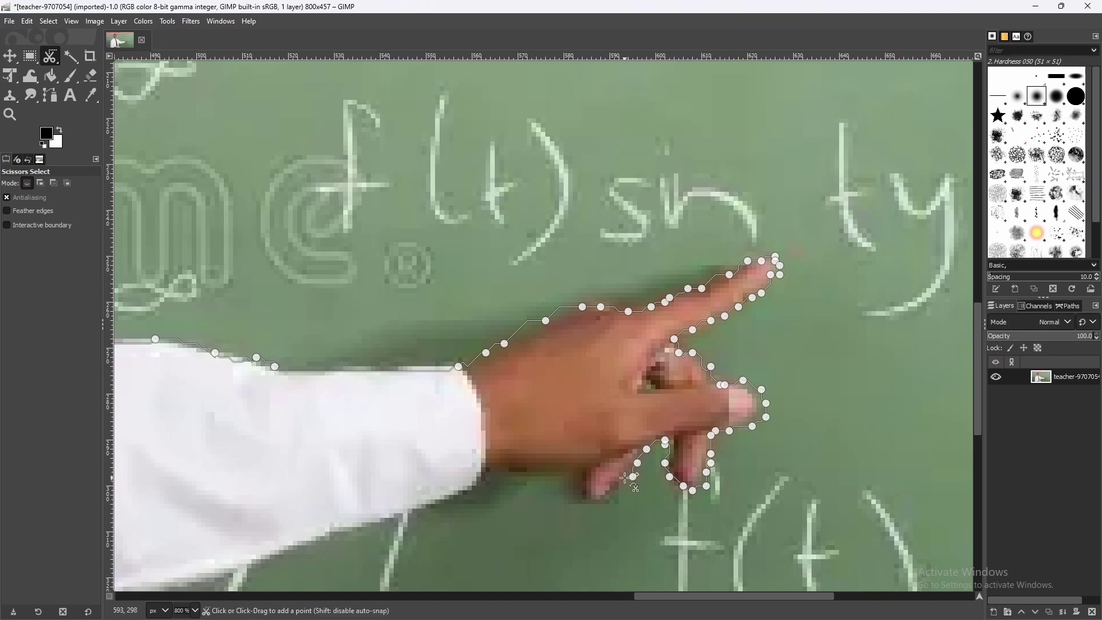
left_click(610, 498)
left_click(591, 500)
left_click(572, 490)
left_click(555, 472)
left_click(513, 467)
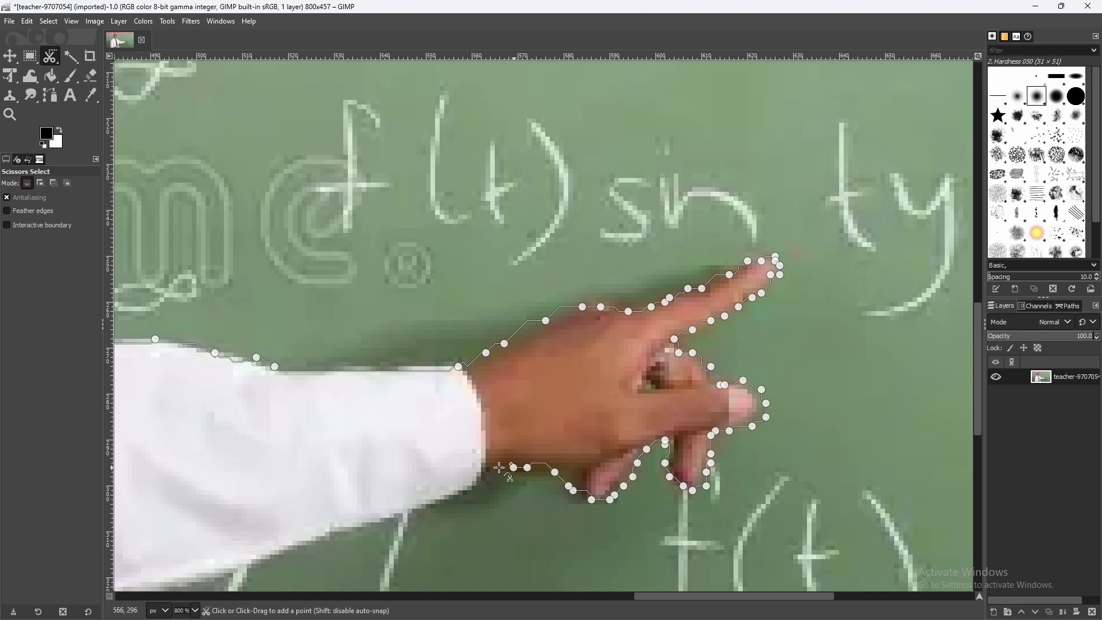
left_click(454, 489)
scroll(454, 490, "down", 5)
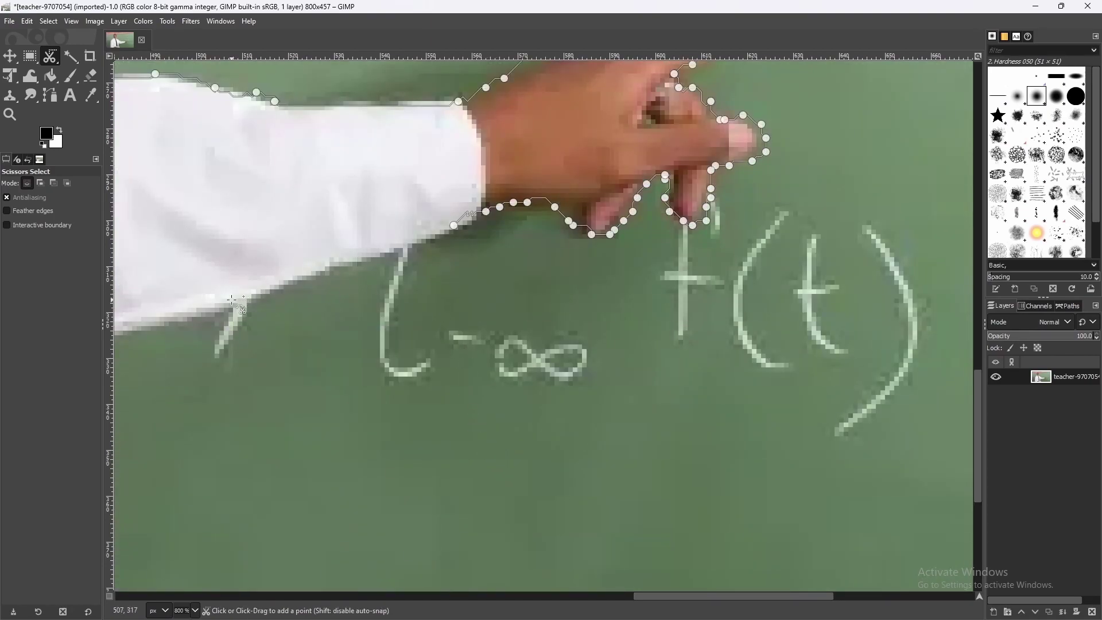
Place scissors anchors leftward along the sleeve's bottom edge to the torso.
left_click(256, 299)
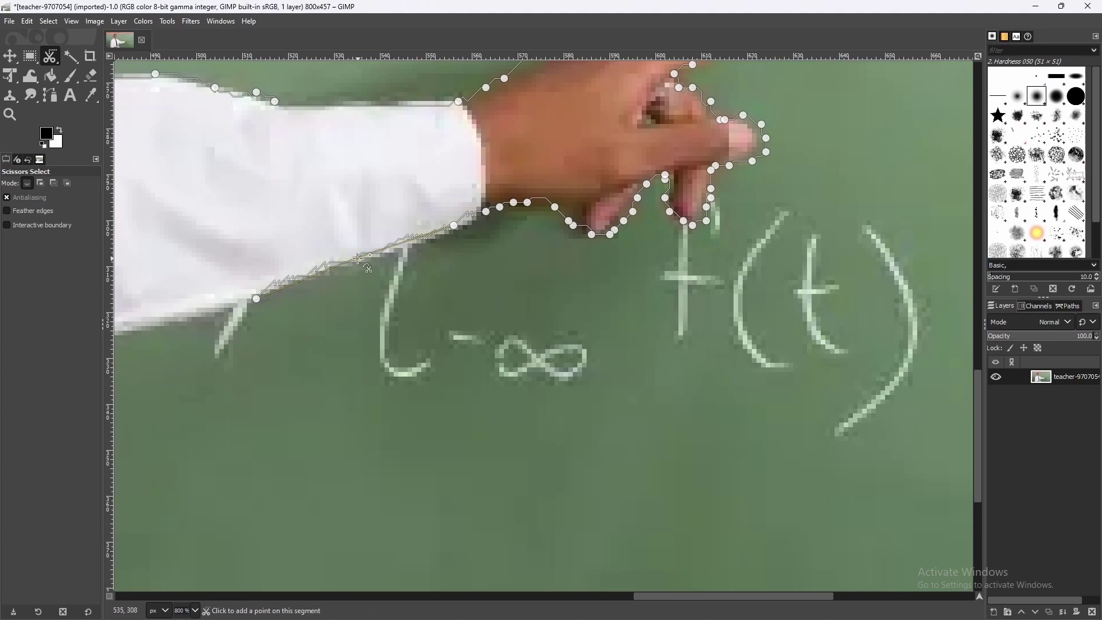
left_click_drag(659, 597, 493, 597)
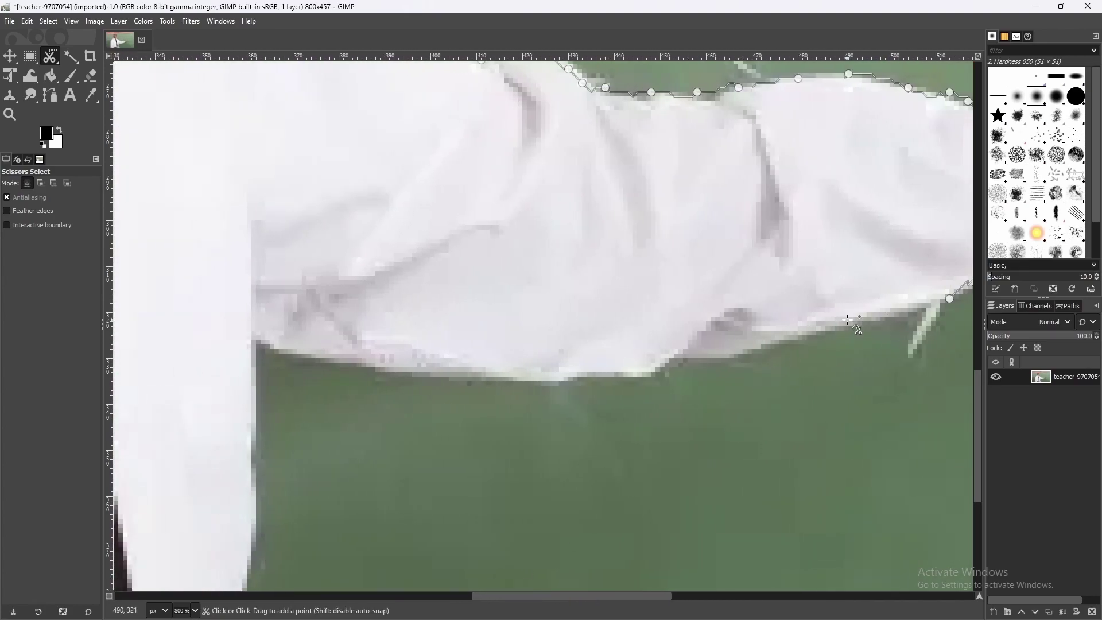
left_click(849, 321)
left_click(766, 340)
left_click(706, 353)
left_click(665, 363)
left_click(614, 372)
left_click(576, 373)
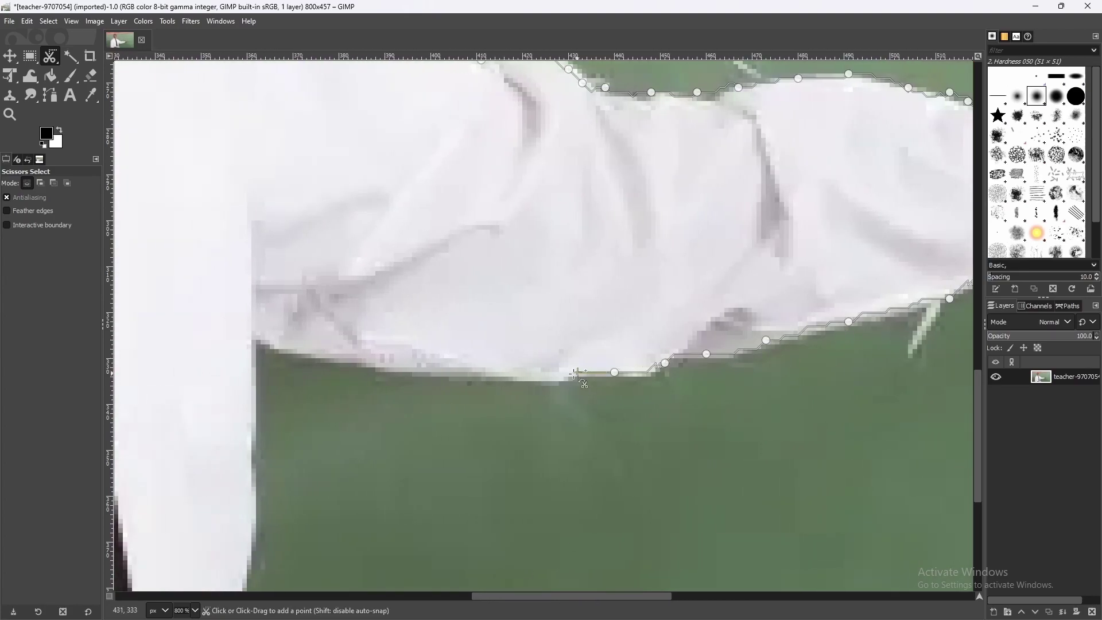
left_click(495, 372)
left_click(449, 372)
left_click(384, 373)
left_click(325, 368)
left_click(279, 362)
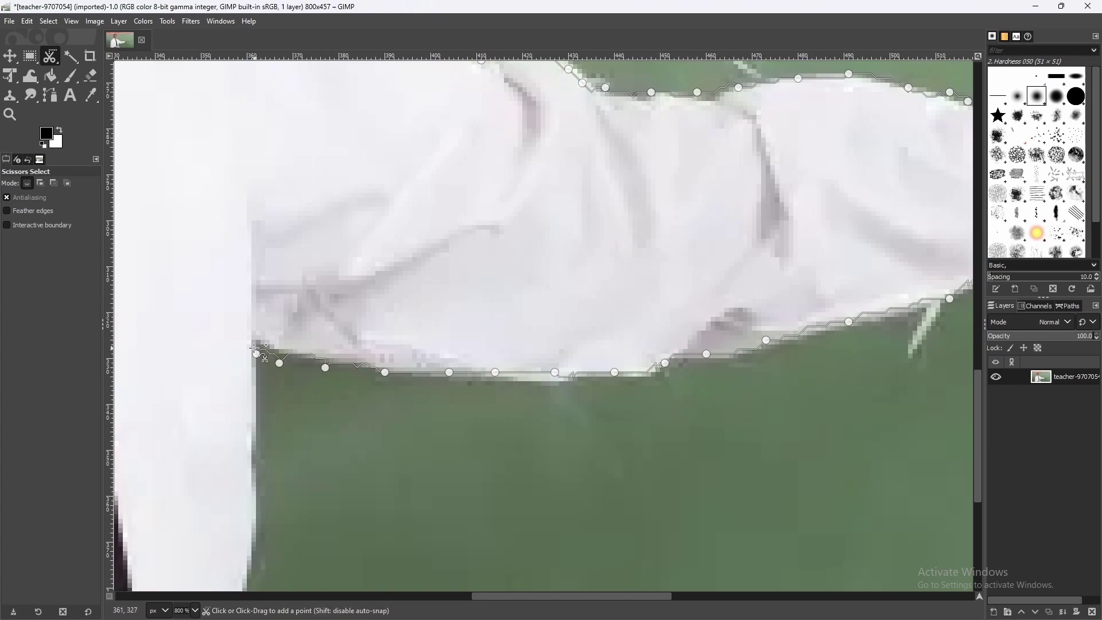
scroll(337, 482, "down", 5)
Undo a stray segment and restart the outline down the shirt side.
left_click_drag(256, 89, 256, 231)
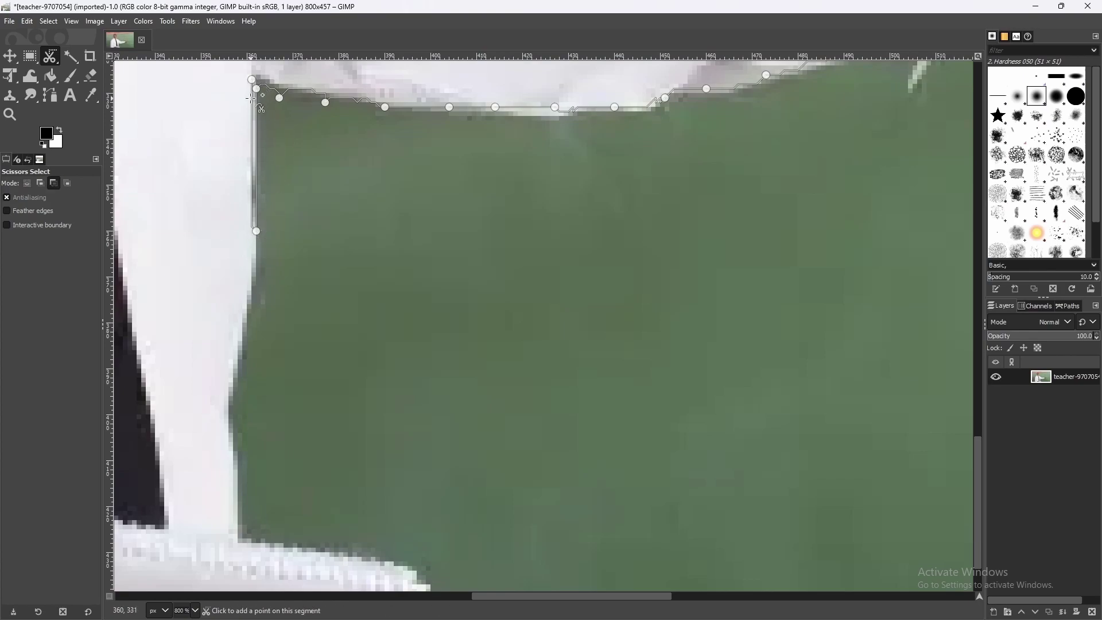
key("ctrl+z")
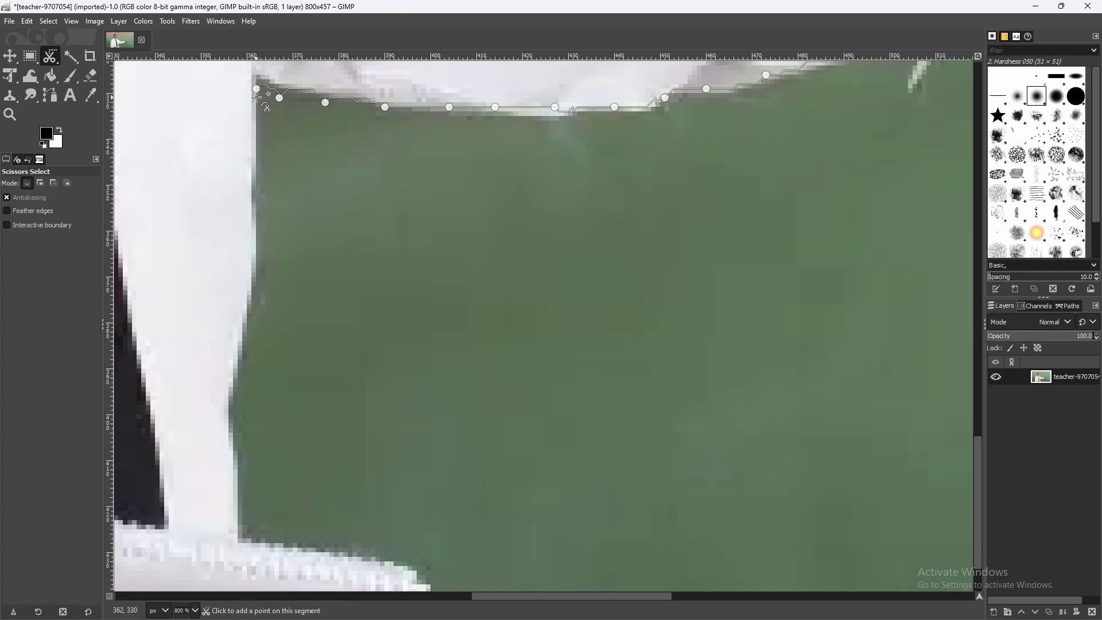
left_click_drag(256, 89, 256, 223)
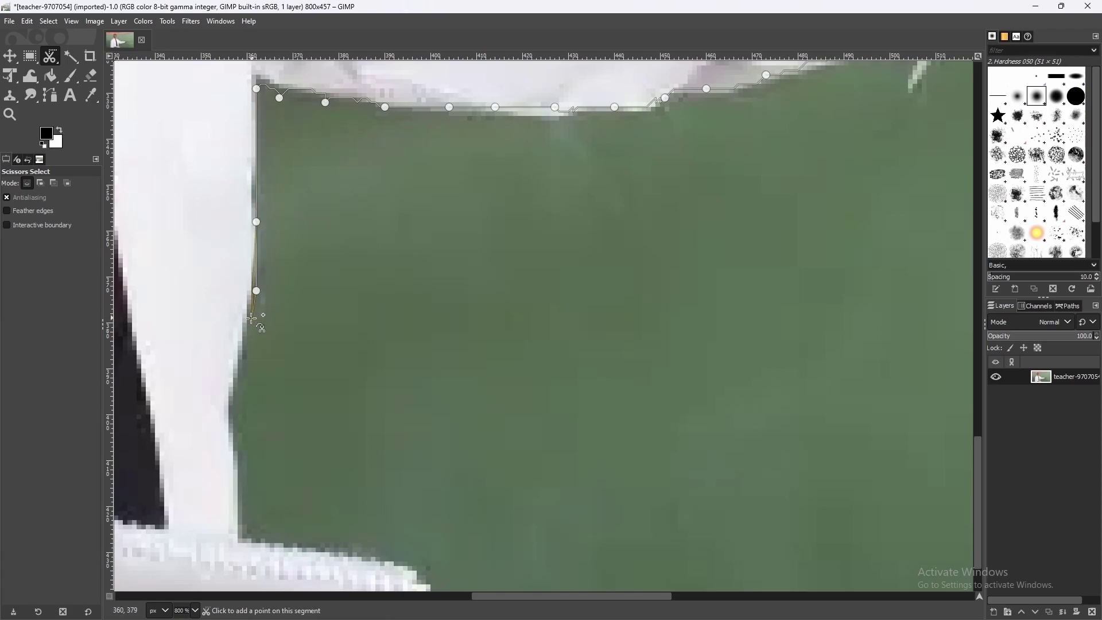
left_click(256, 290)
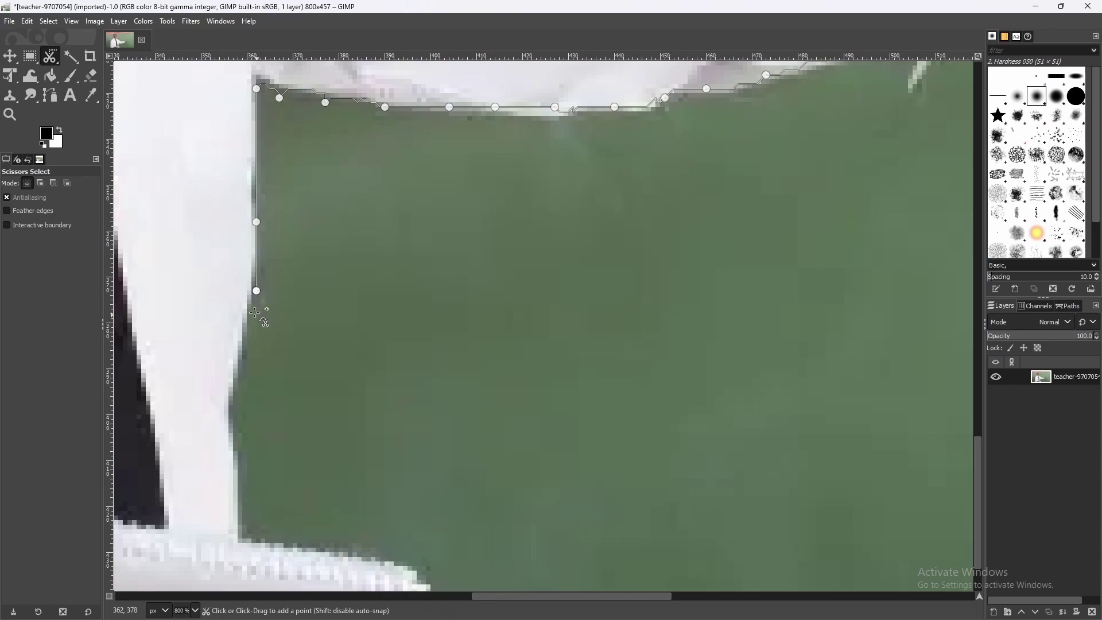
left_click(252, 304)
left_click(248, 327)
Trace further down the shirt side and along the top of the notepad.
left_click(242, 351)
left_click(238, 377)
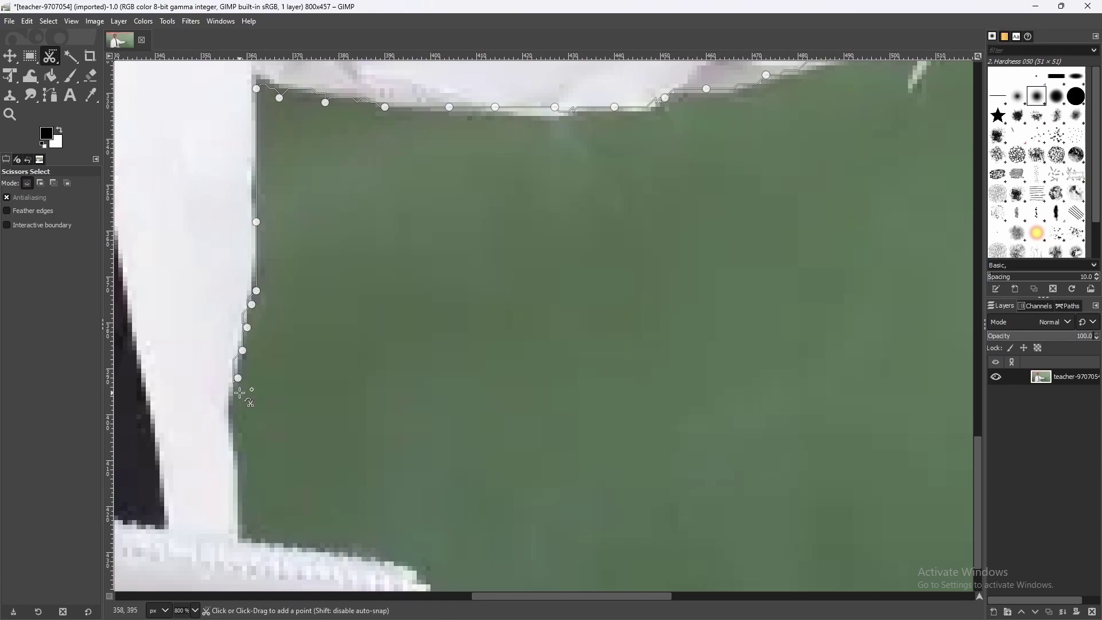
left_click(238, 396)
left_click(237, 433)
left_click(242, 469)
left_click(237, 497)
left_click(242, 516)
left_click(247, 538)
left_click(265, 552)
scroll(357, 480, "down", 2)
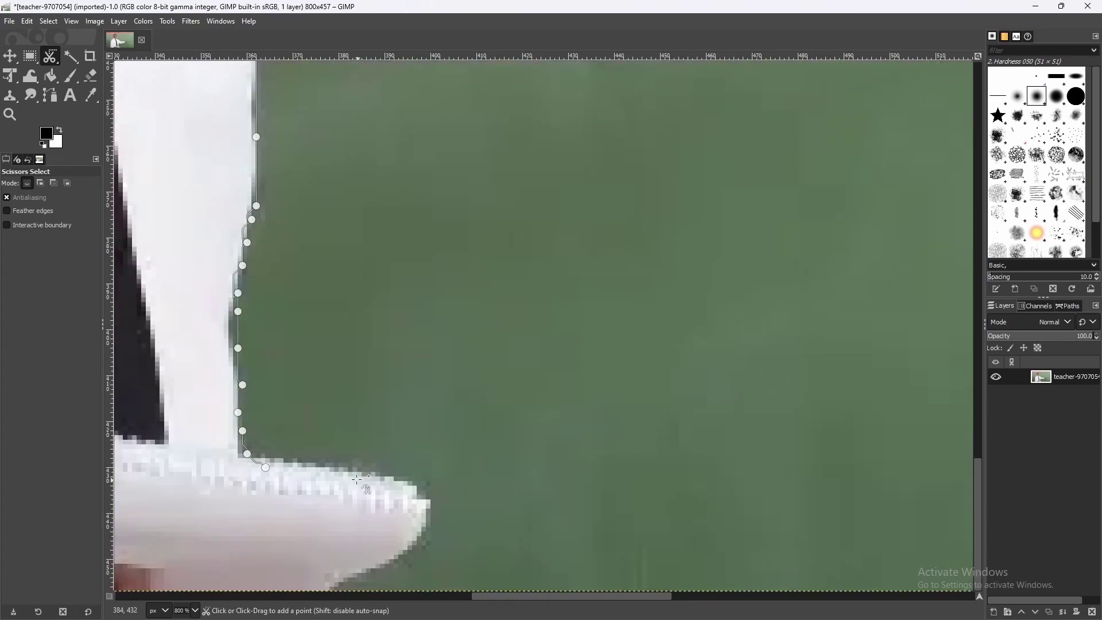
Trace the outline around the notepad's edge.
left_click(302, 467)
left_click(339, 472)
left_click(371, 479)
left_click(413, 489)
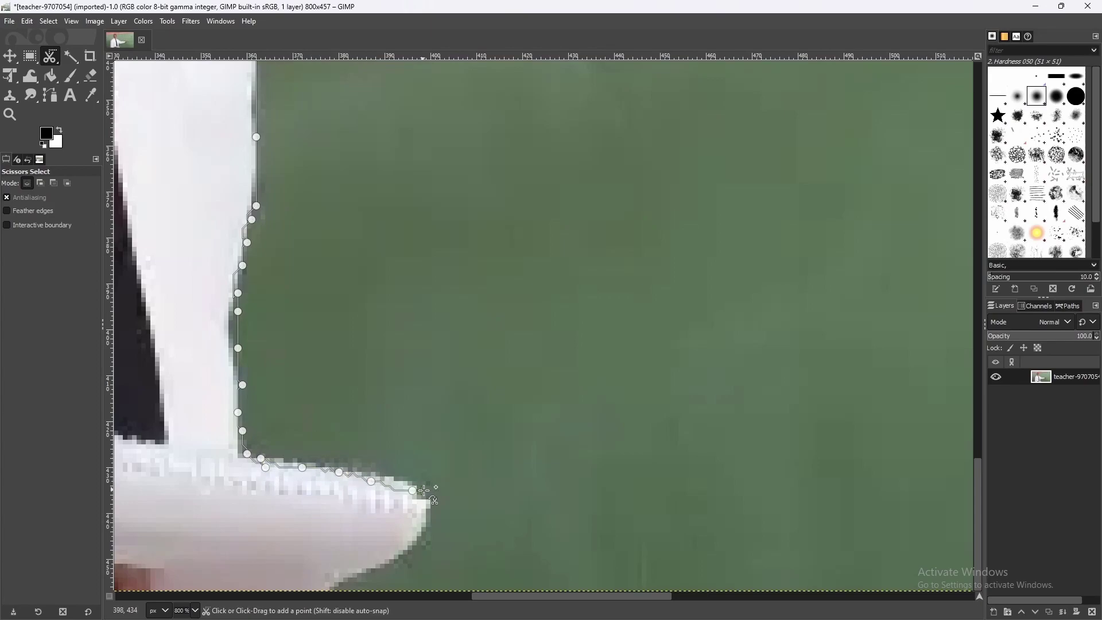
left_click(421, 518)
scroll(335, 584, "down", 5)
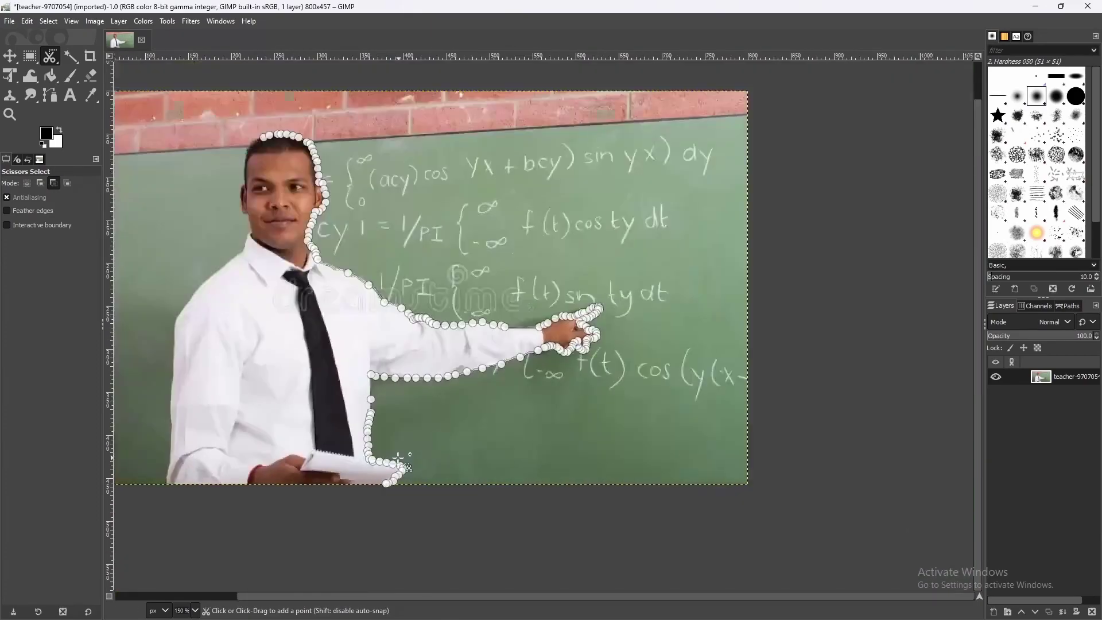
Add points near the top, then trace along the photo's bottom edge.
left_click(250, 140)
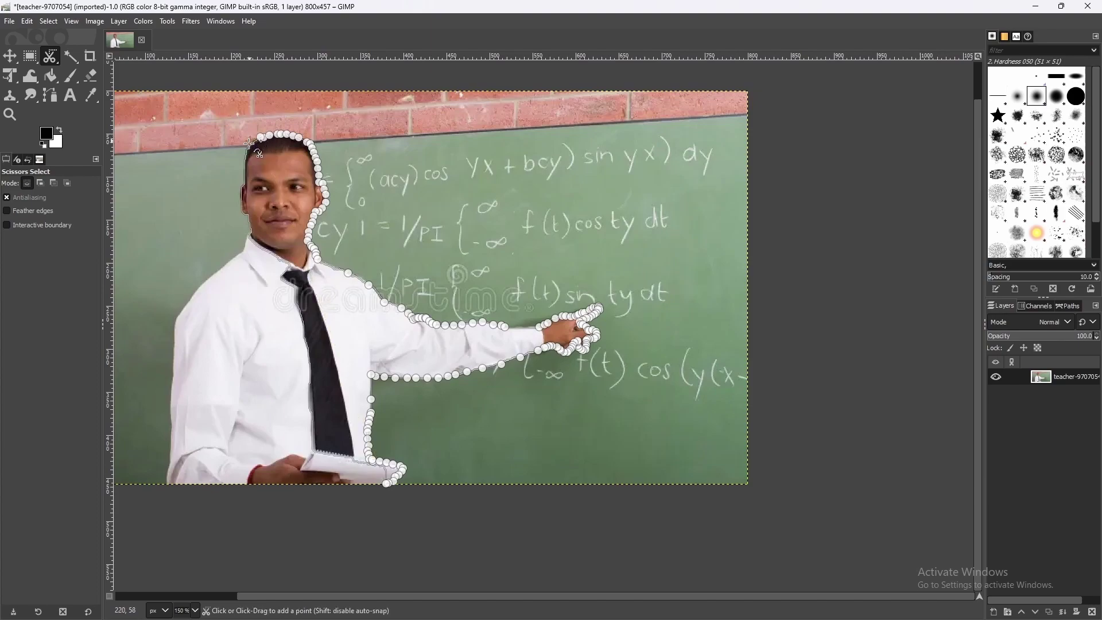
left_click(247, 163)
left_click(255, 177)
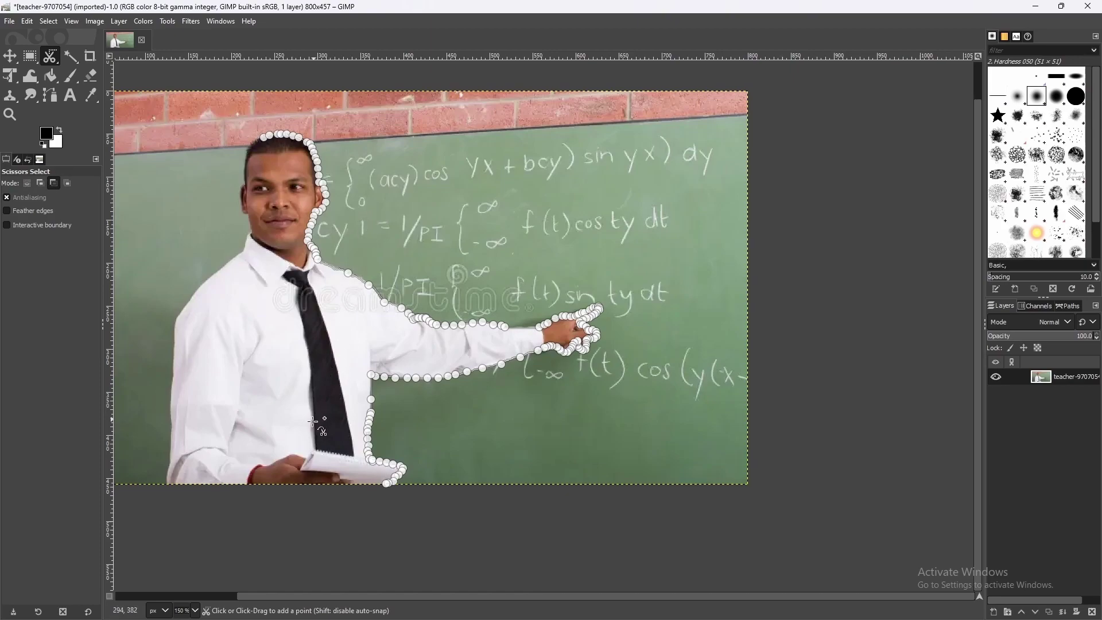
scroll(343, 473, "up", 2, "ctrl")
scroll(376, 499, "up", 3, "ctrl")
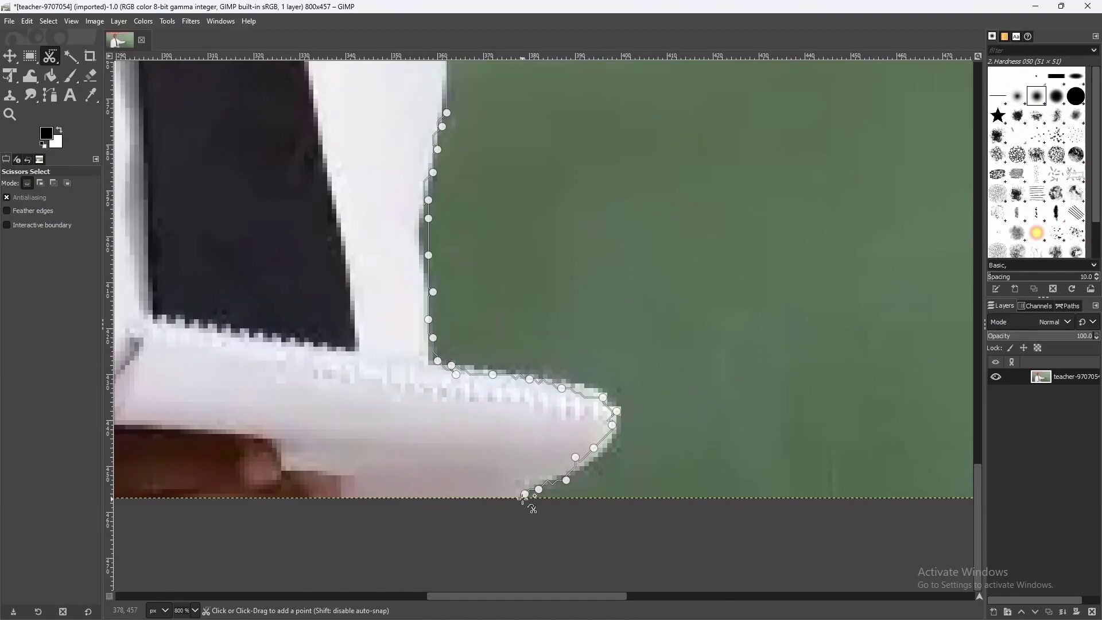
left_click(515, 493)
left_click(452, 493)
left_click(391, 493)
left_click(322, 494)
left_click(281, 489)
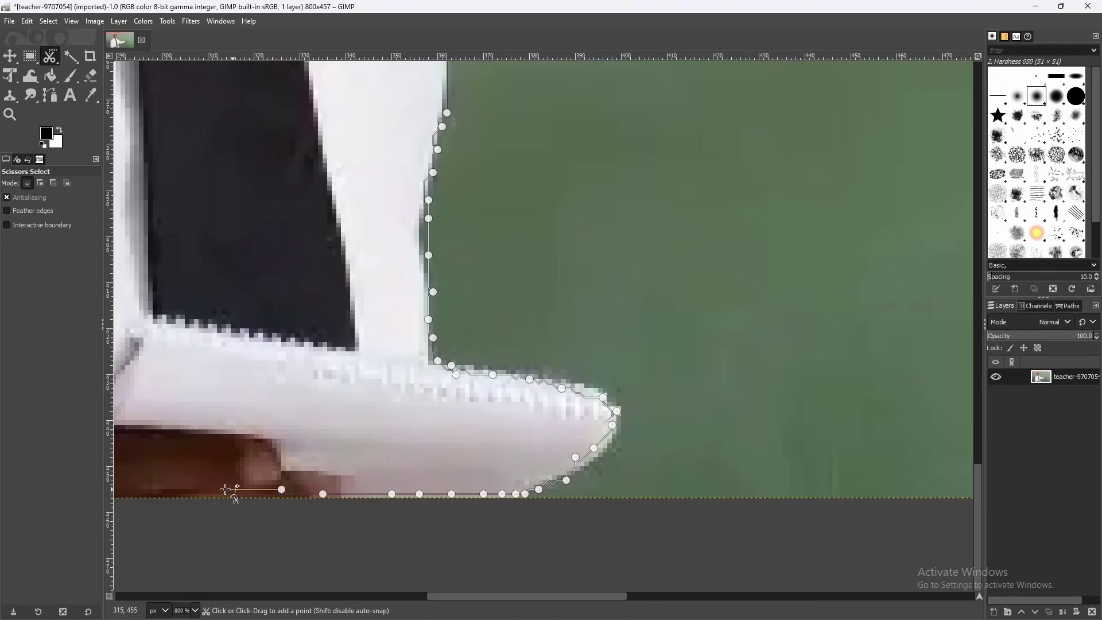
scroll(226, 489, "down", 2, "ctrl")
scroll(220, 470, "down", 2, "ctrl")
scroll(209, 505, "down", 2, "ctrl")
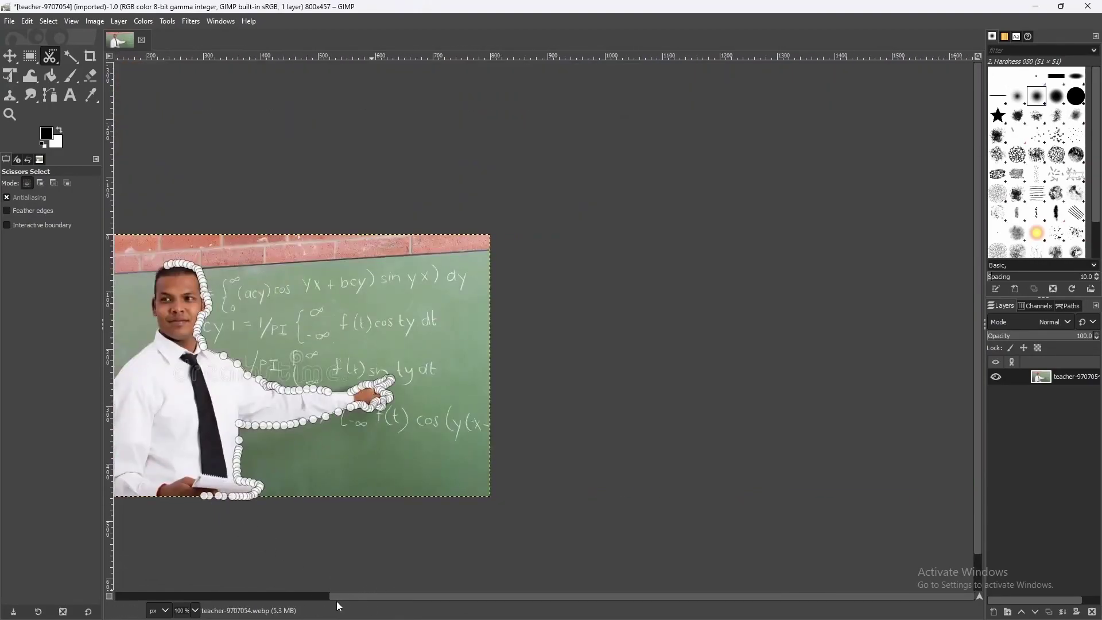
scroll(221, 561, "up", 1, "ctrl")
scroll(307, 500, "up", 5, "ctrl")
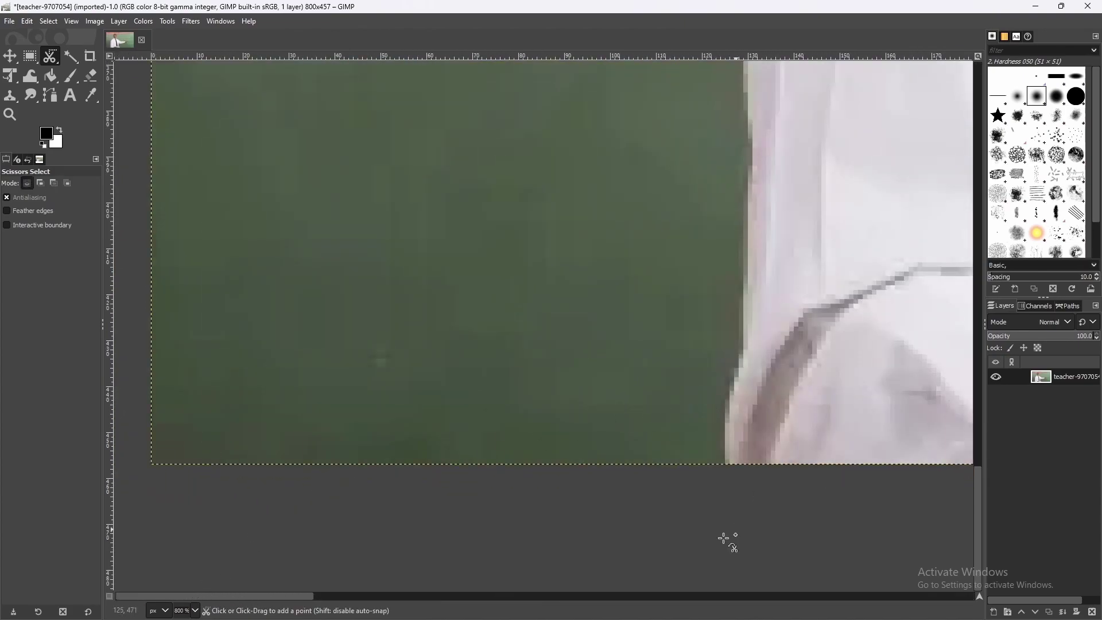
scroll(776, 609, "right", 10)
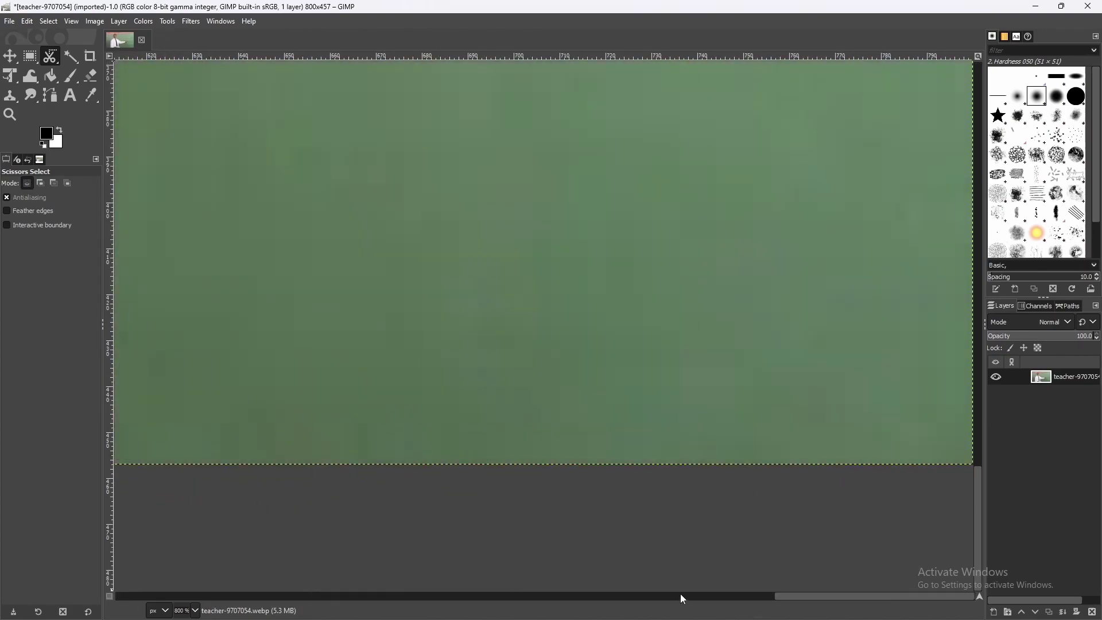
scroll(463, 332, "down", 2)
scroll(377, 288, "down", 1)
scroll(517, 259, "up", 3)
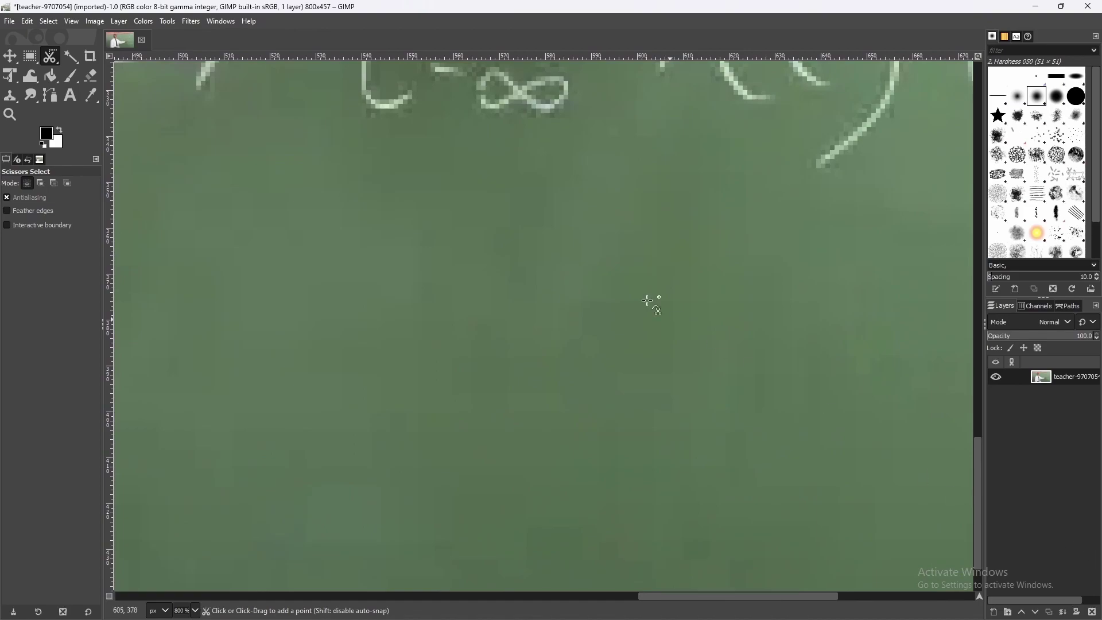
scroll(647, 300, "down", 3)
scroll(560, 388, "up", 1)
scroll(500, 450, "up", 2)
scroll(530, 479, "up", 1)
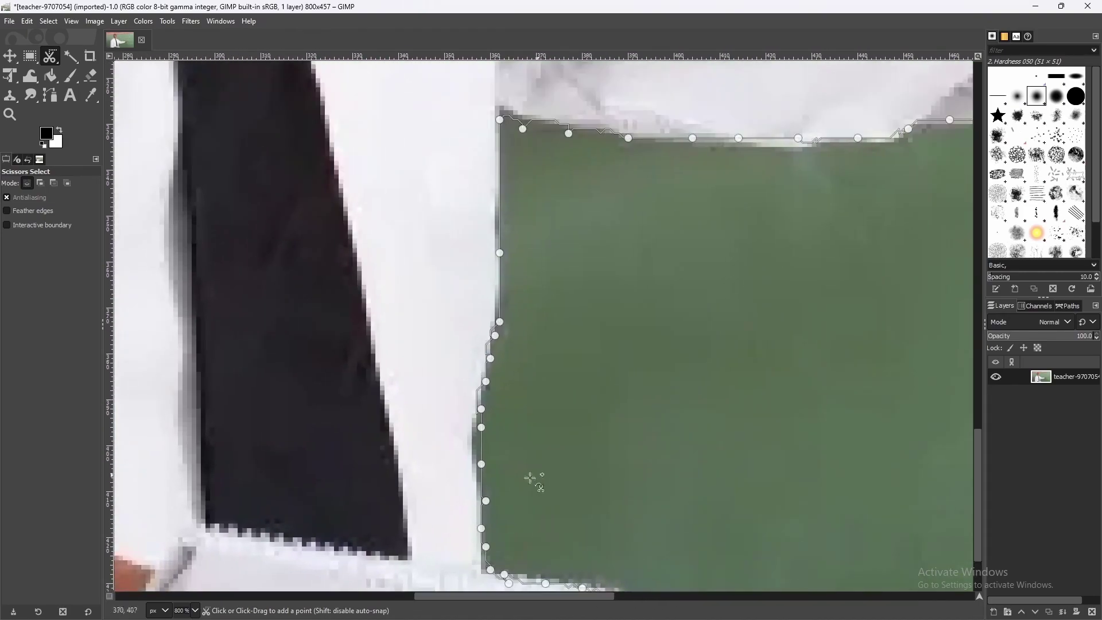
scroll(531, 478, "down", 3)
scroll(553, 455, "left", 3)
scroll(755, 511, "left", 2)
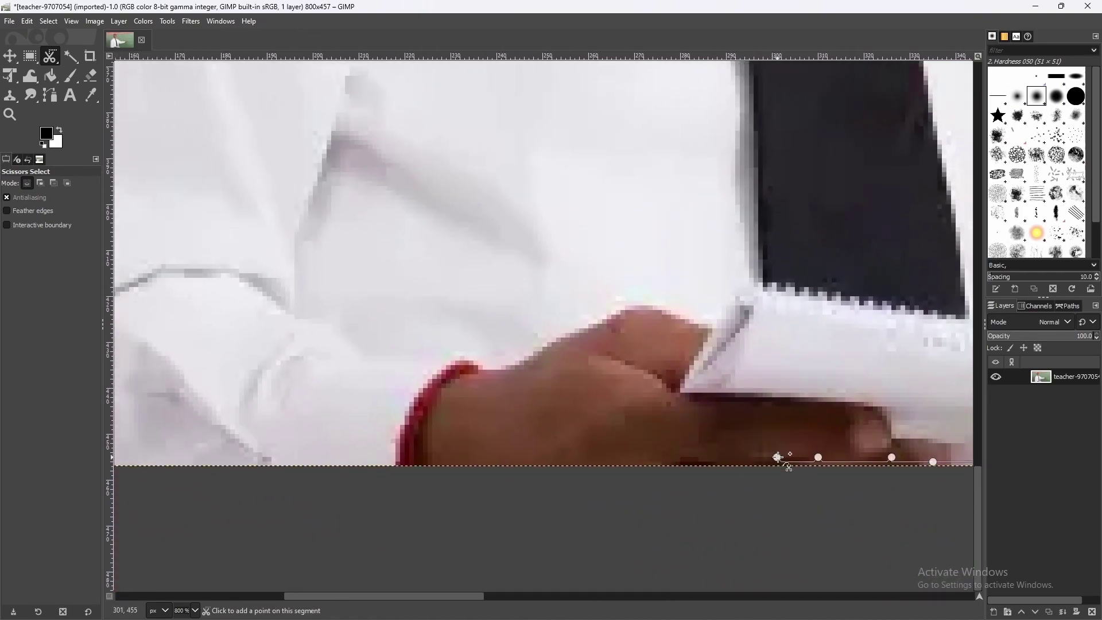
Extend the outline along the bottom edge to where the sleeve meets it.
left_click_drag(778, 457, 118, 463)
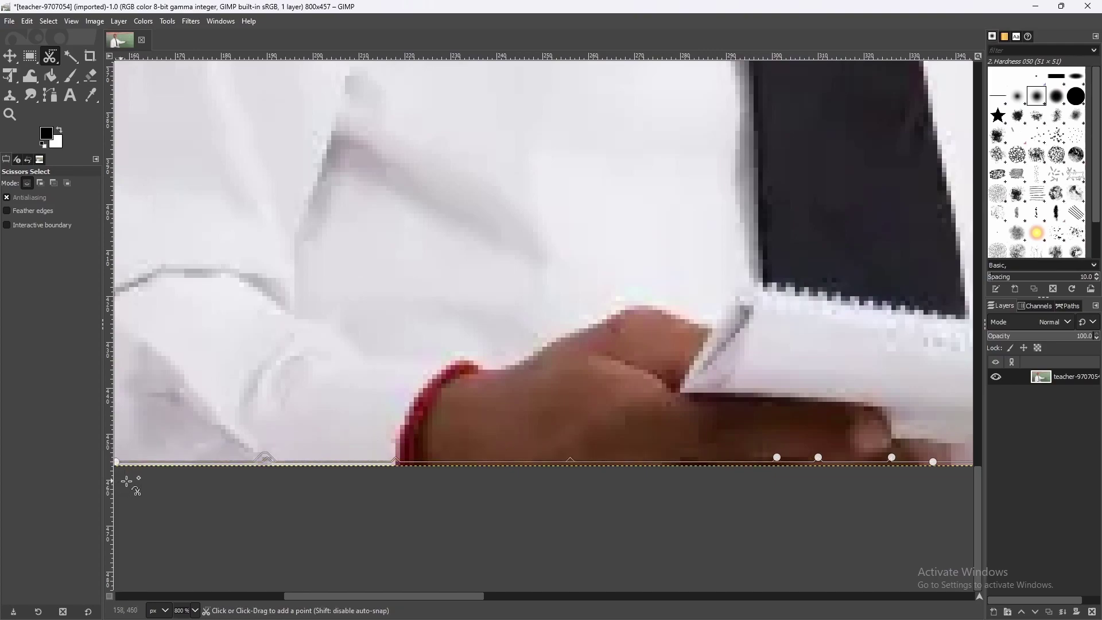
scroll(127, 482, "left", 1)
scroll(691, 444, "left", 3)
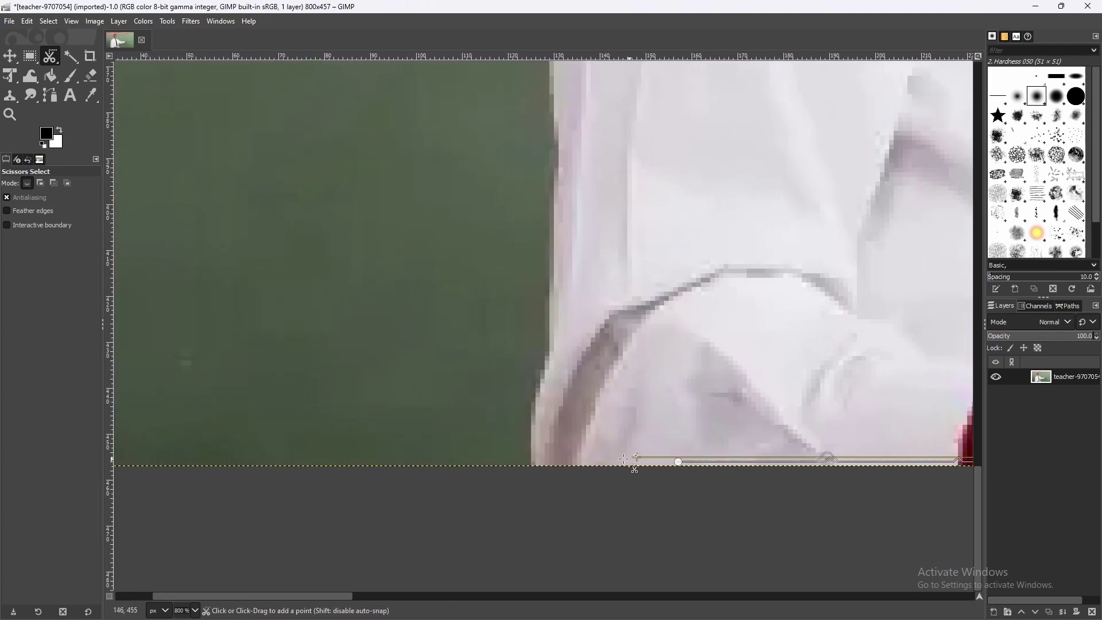
left_click(498, 463)
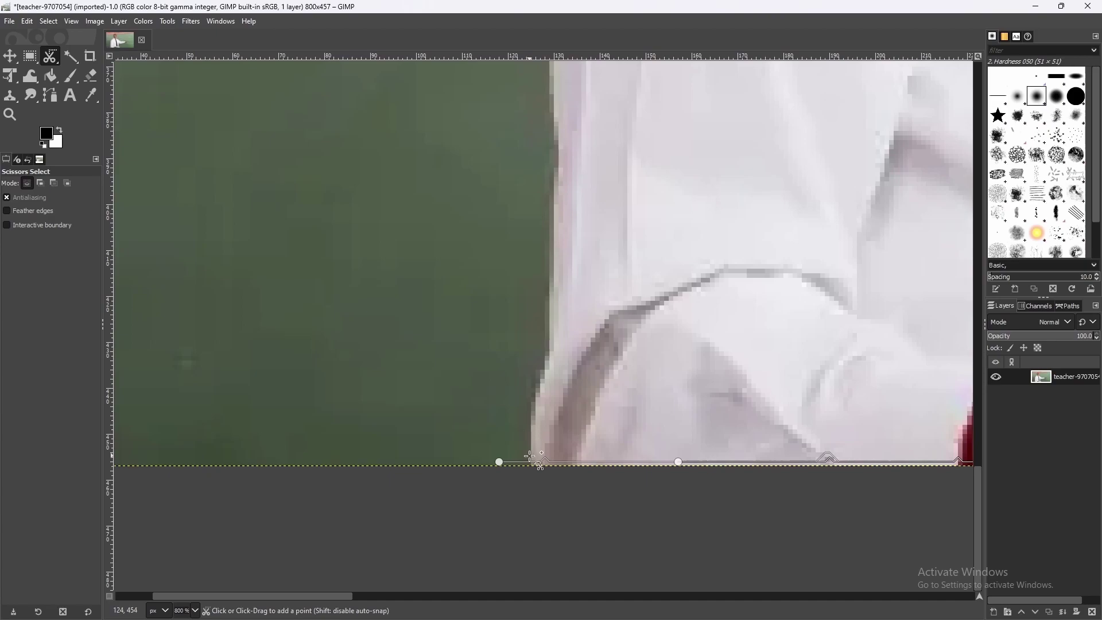
left_click_drag(505, 462, 551, 471)
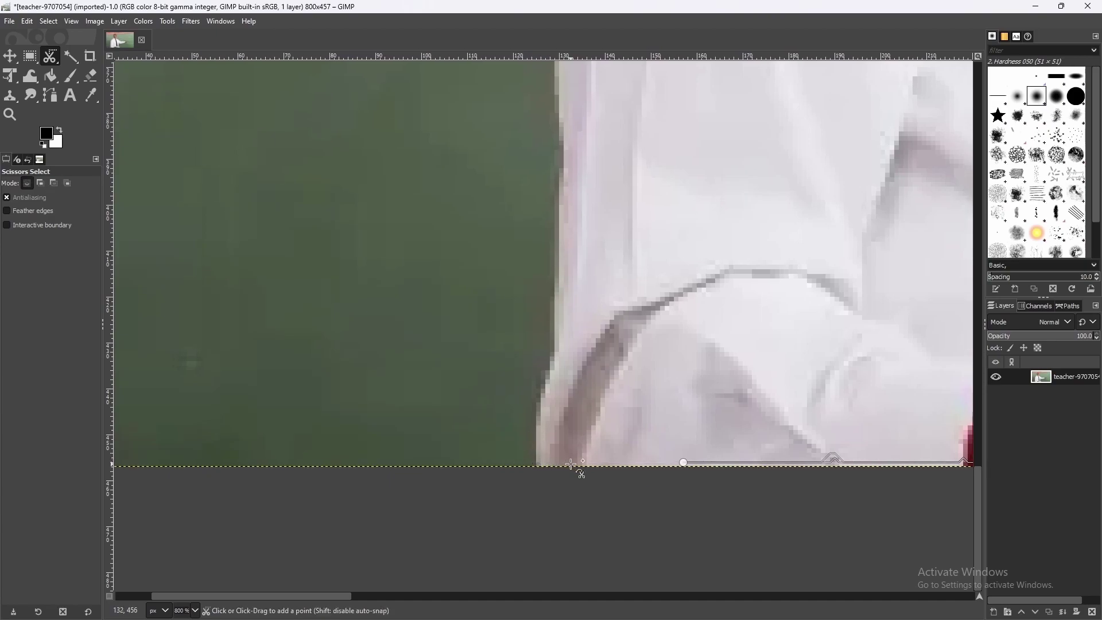
left_click(540, 463)
left_click(535, 443)
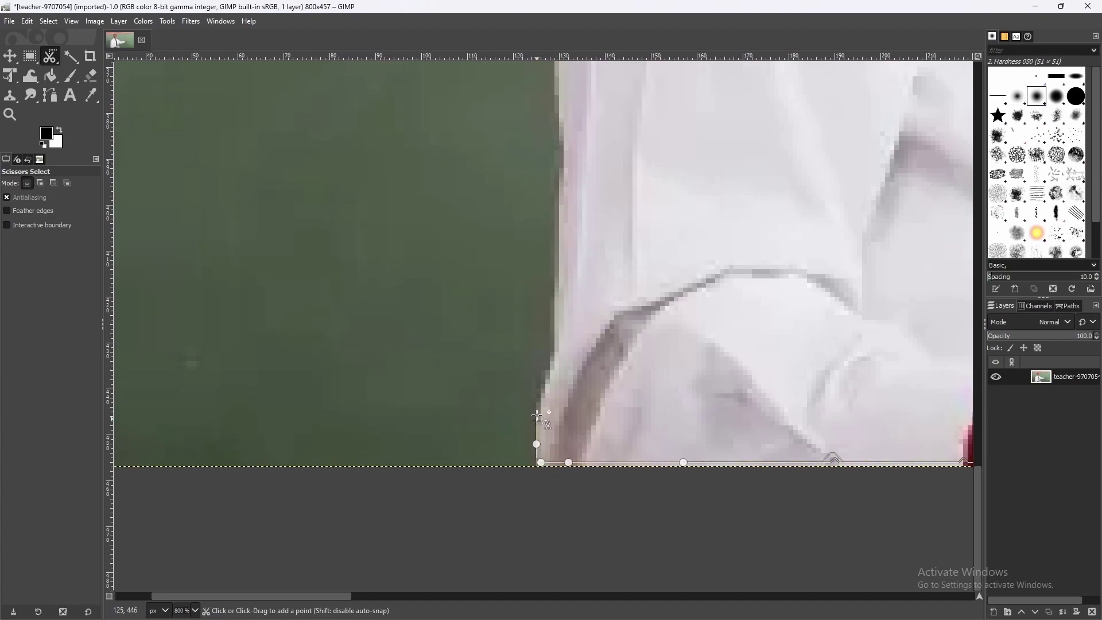
Trace scissors anchors up the left sleeve edge.
left_click(541, 374)
left_click(554, 343)
left_click(555, 312)
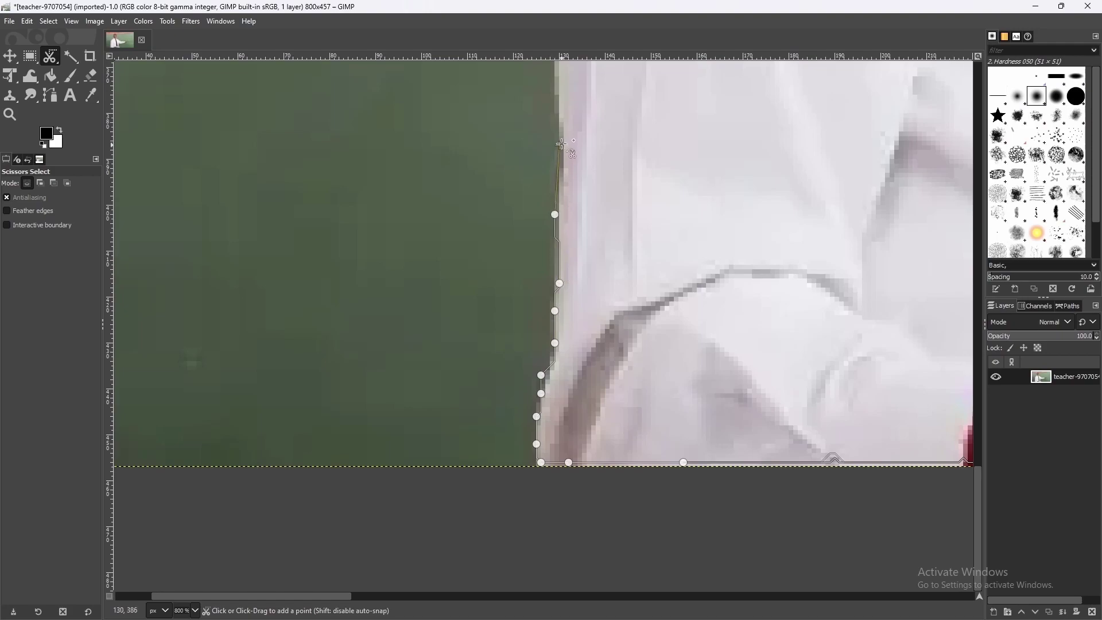
scroll(559, 91, "up", 2, "ctrl")
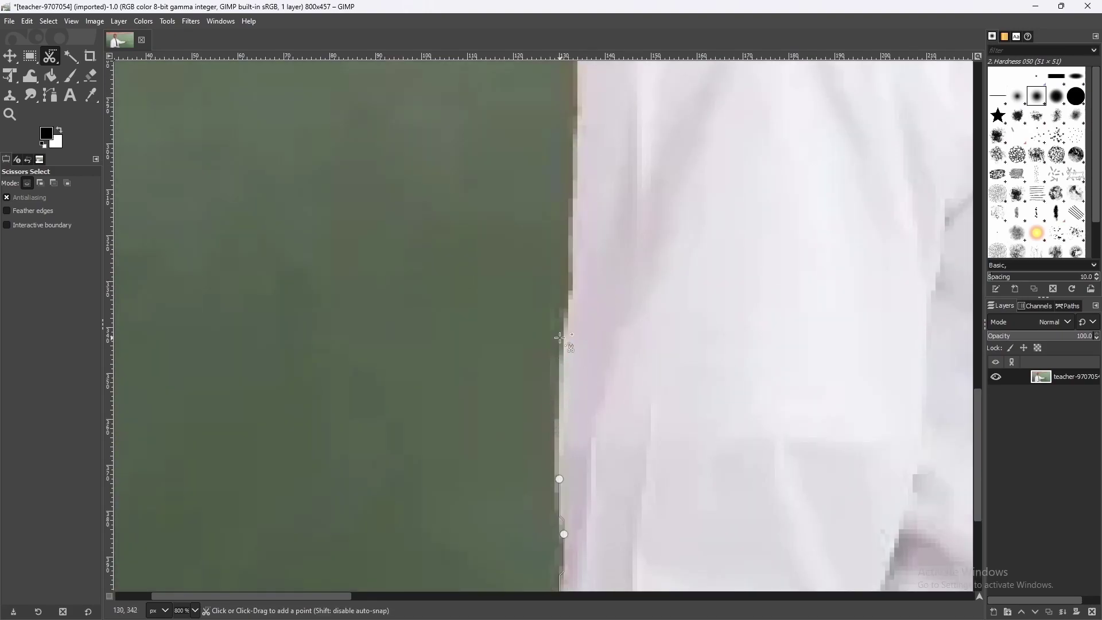
left_click(560, 338)
left_click(572, 276)
left_click(569, 204)
left_click(572, 161)
left_click(572, 134)
Continue the outline from the sleeve corner toward the shoulder.
mouse_move(572, 153)
left_mouse_down()
mouse_move(592, 230)
mouse_move(572, 426)
left_mouse_up()
left_click(573, 322)
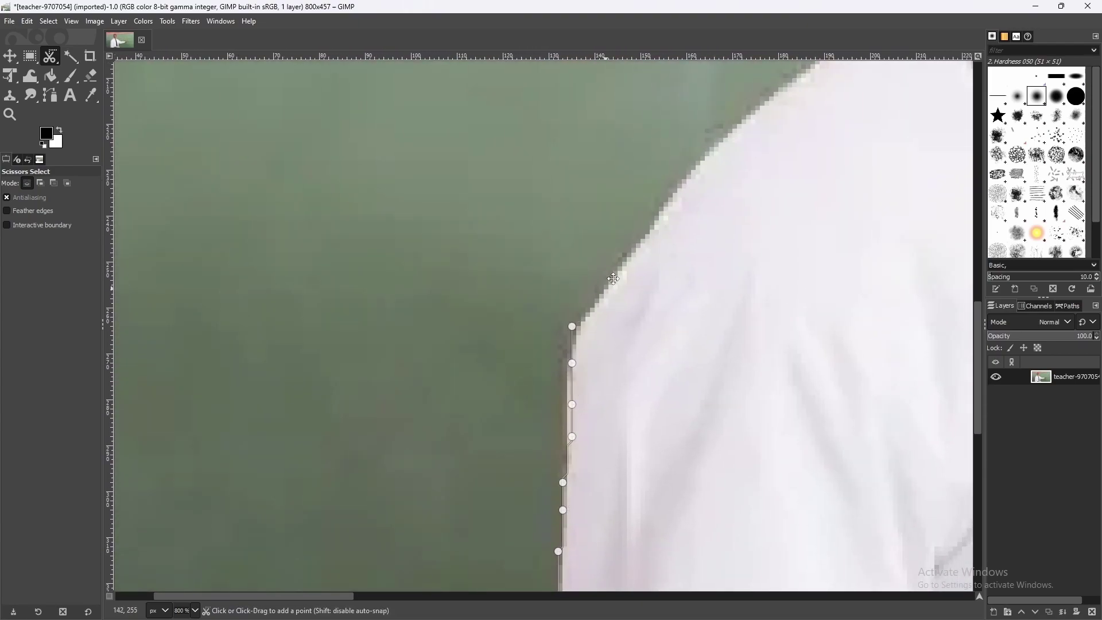
left_click_drag(572, 321, 409, 484)
left_click(482, 375)
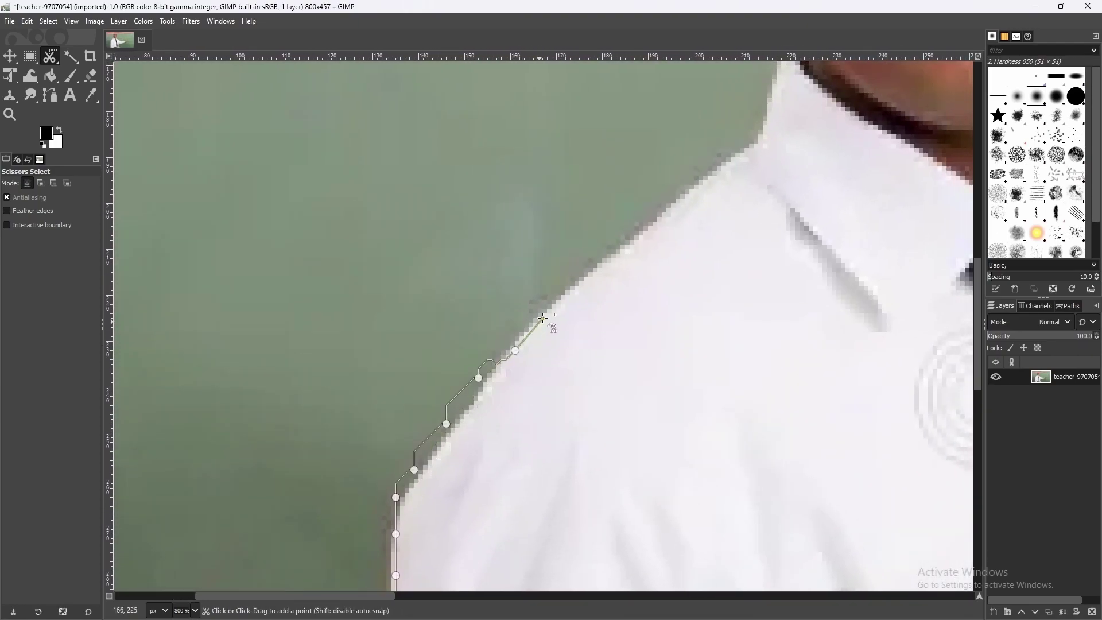
scroll(546, 320, "up", 5)
Extend the scissors outline from the collar up the jaw and around the left ear.
left_click_drag(583, 92, 594, 364)
left_click(619, 485)
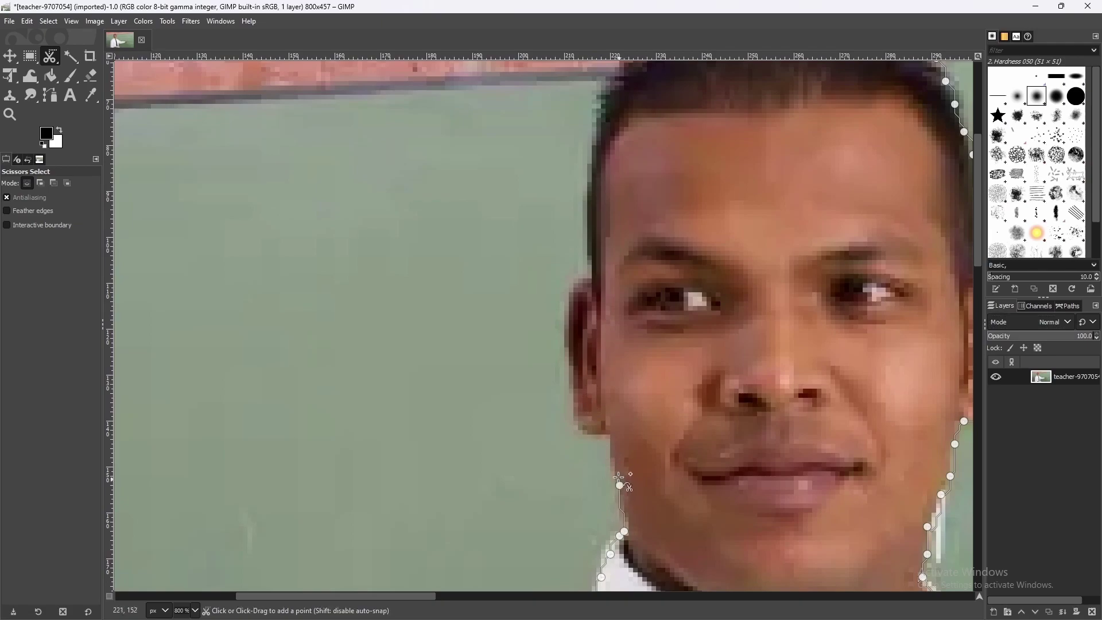
left_click(609, 448)
left_click(606, 440)
left_click(596, 439)
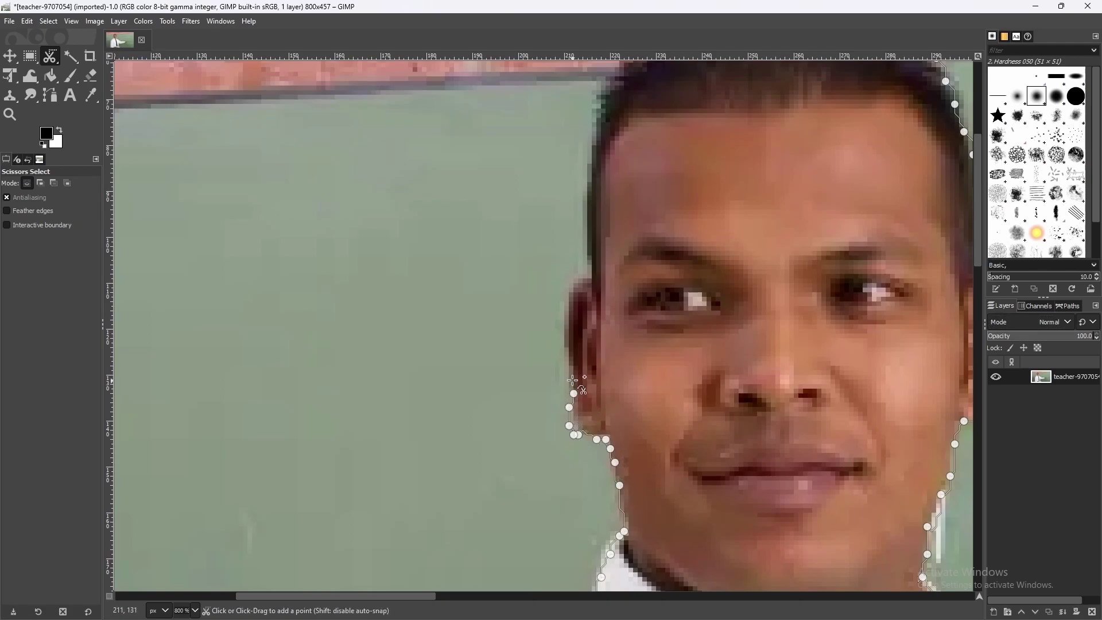
left_click(574, 298)
left_click(587, 276)
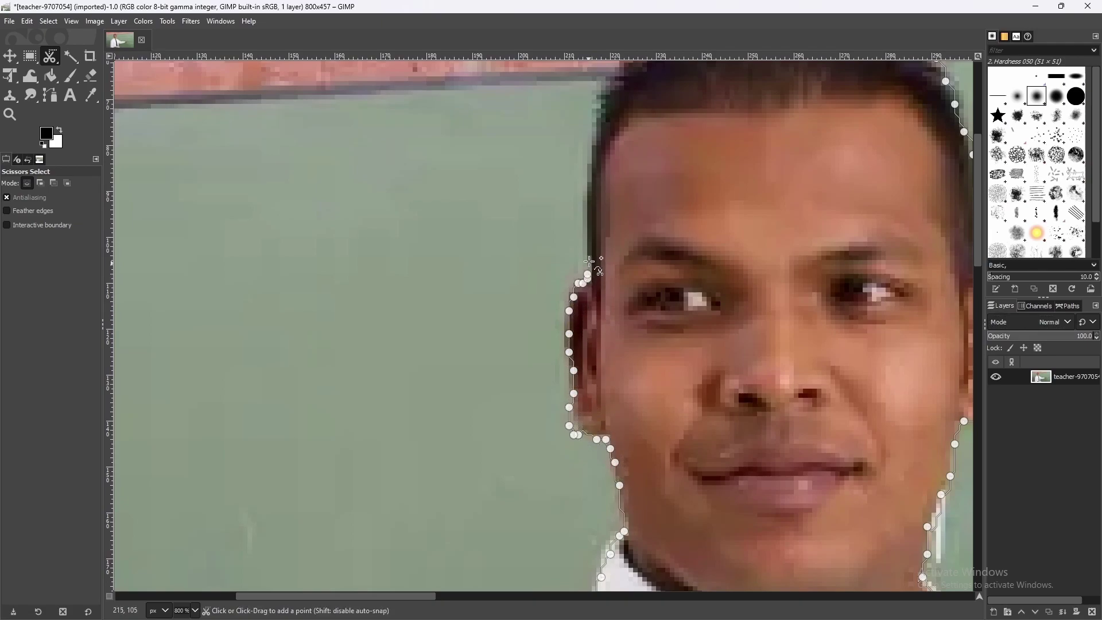
scroll(591, 198, "up", 2)
scroll(591, 198, "up", 3)
Trace the outline up the hairline and across the top of the hair.
left_click(587, 470)
left_click(588, 448)
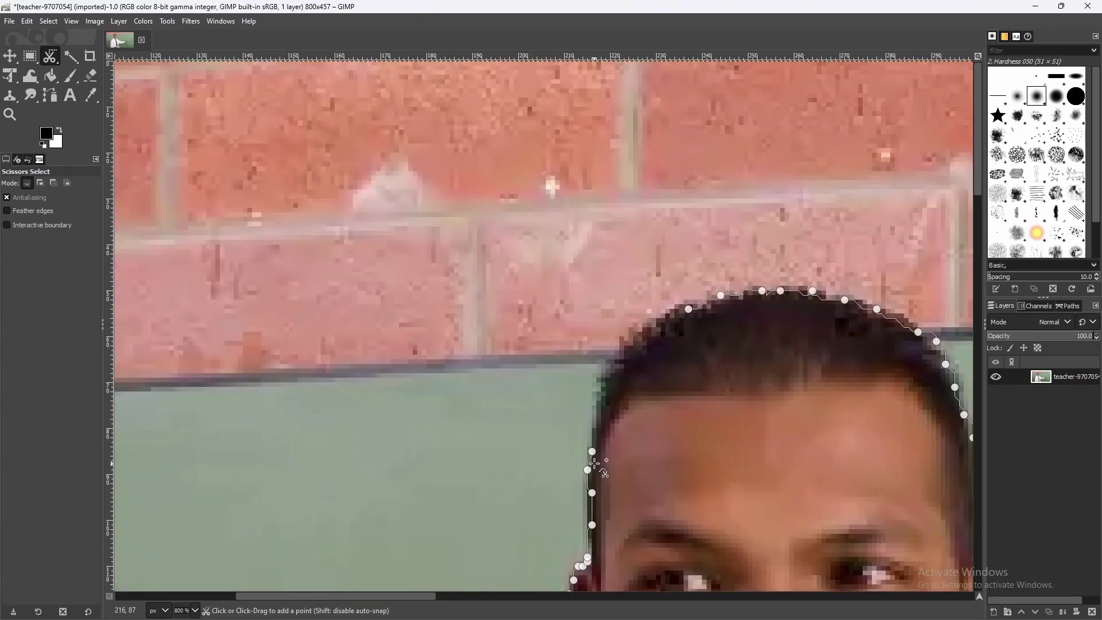
left_click(587, 420)
left_click(601, 392)
left_click(647, 318)
left_click(686, 313)
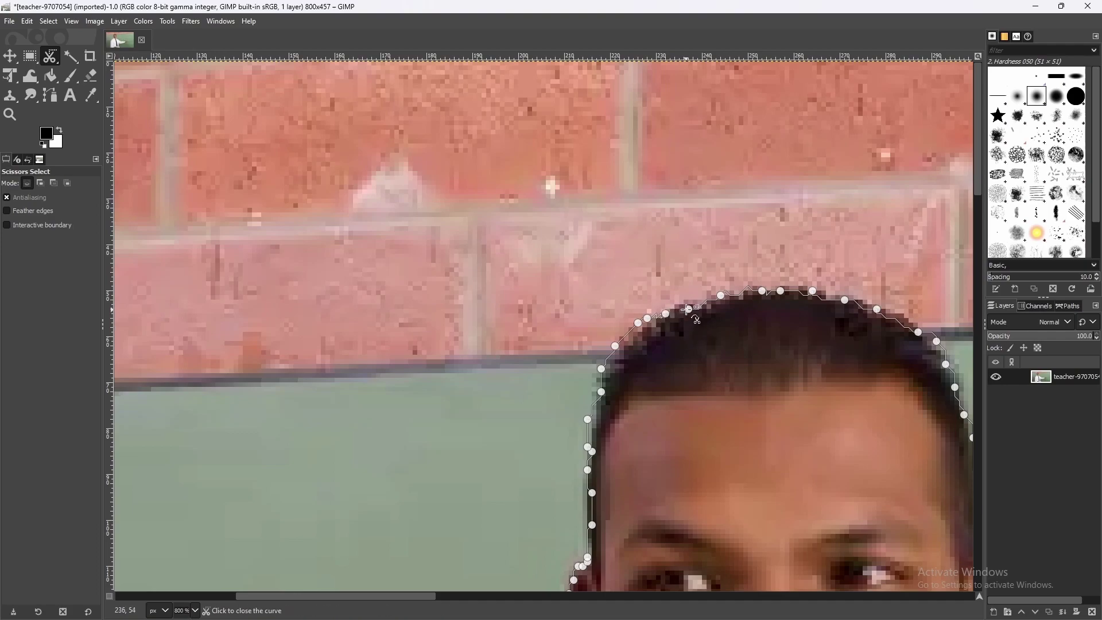
scroll(691, 320, "up", 5, "ctrl")
scroll(691, 322, "up", 2, "ctrl")
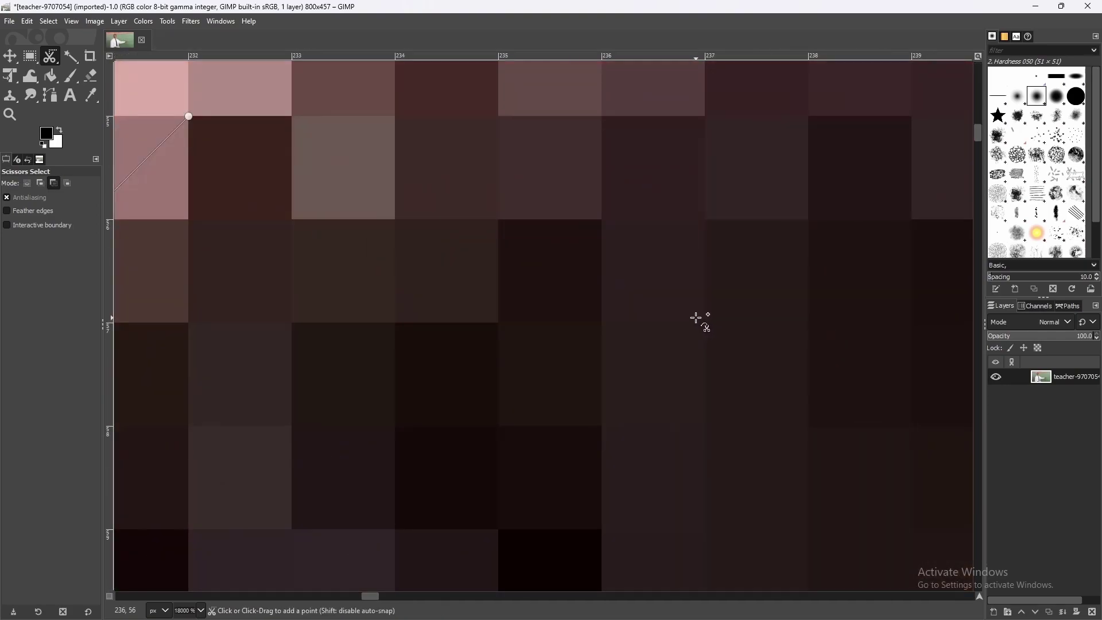
scroll(696, 319, "down", 1, "ctrl")
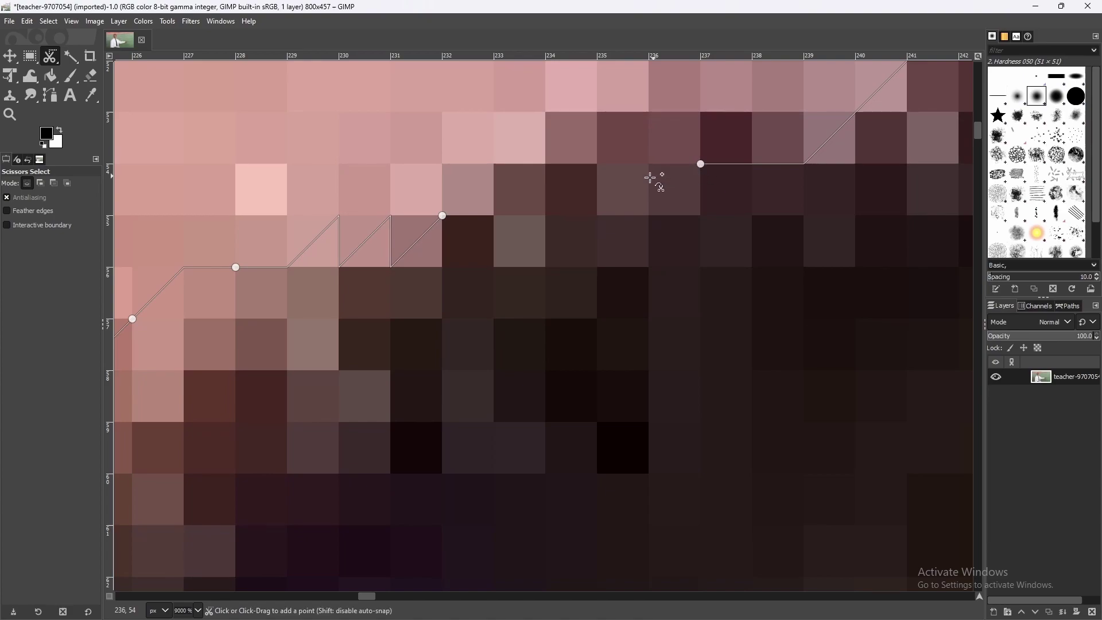
Place a last node beside the first node, then join the curve at that start node.
left_click(597, 164)
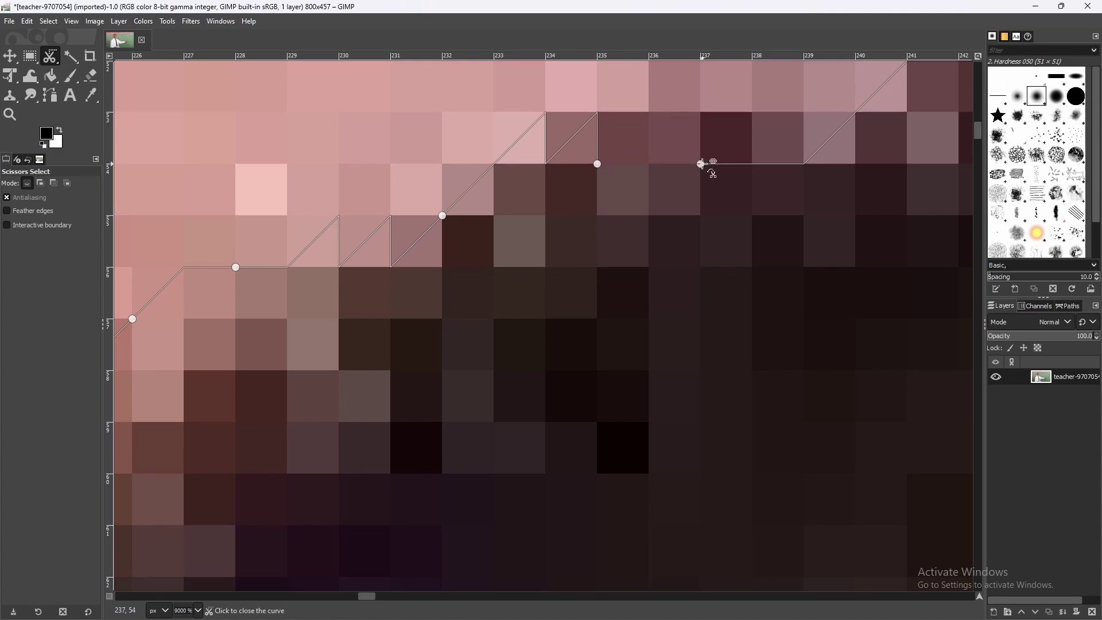
left_click(700, 163)
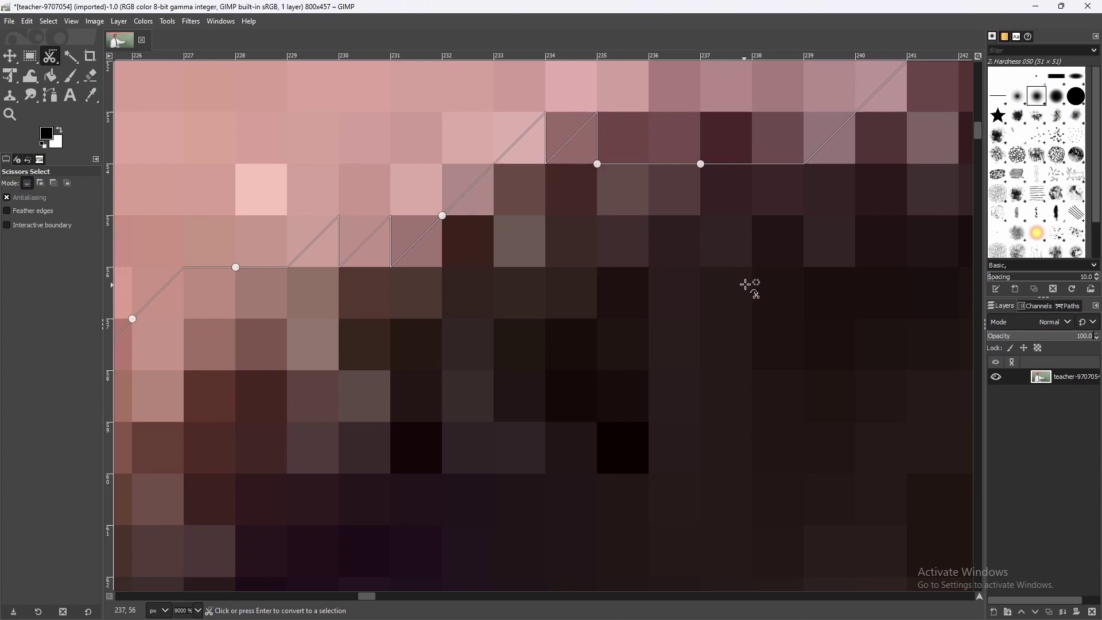
scroll(750, 286, "down", 2)
scroll(750, 319, "down", 2)
scroll(750, 320, "down", 2)
scroll(629, 579, "up", 2)
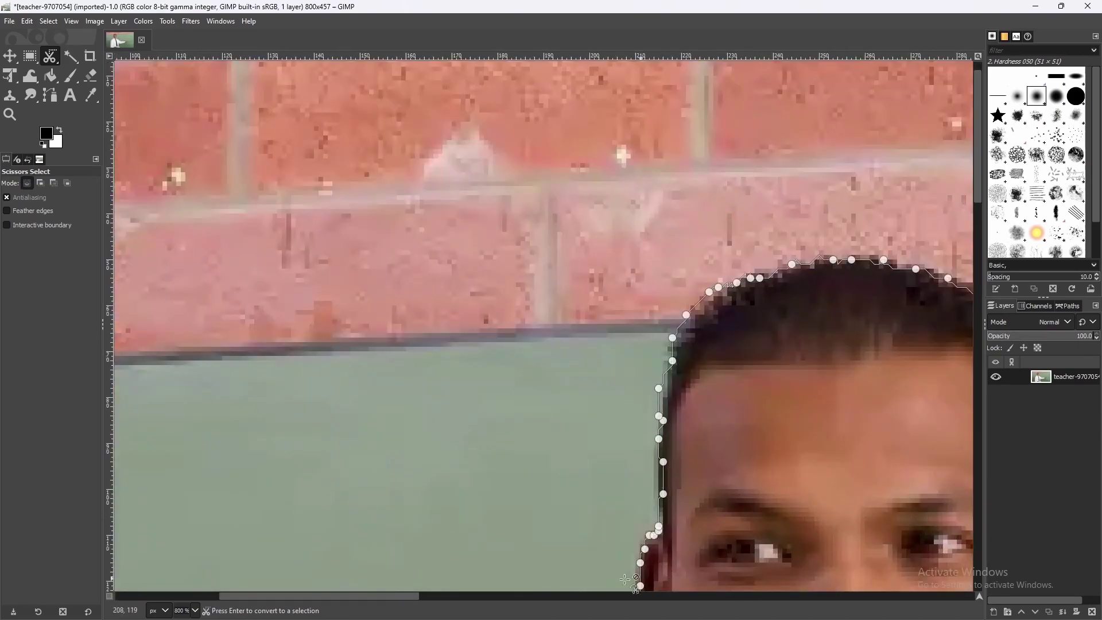
left_click_drag(382, 595, 524, 595)
scroll(844, 175, "down", 3)
scroll(844, 175, "left", 5)
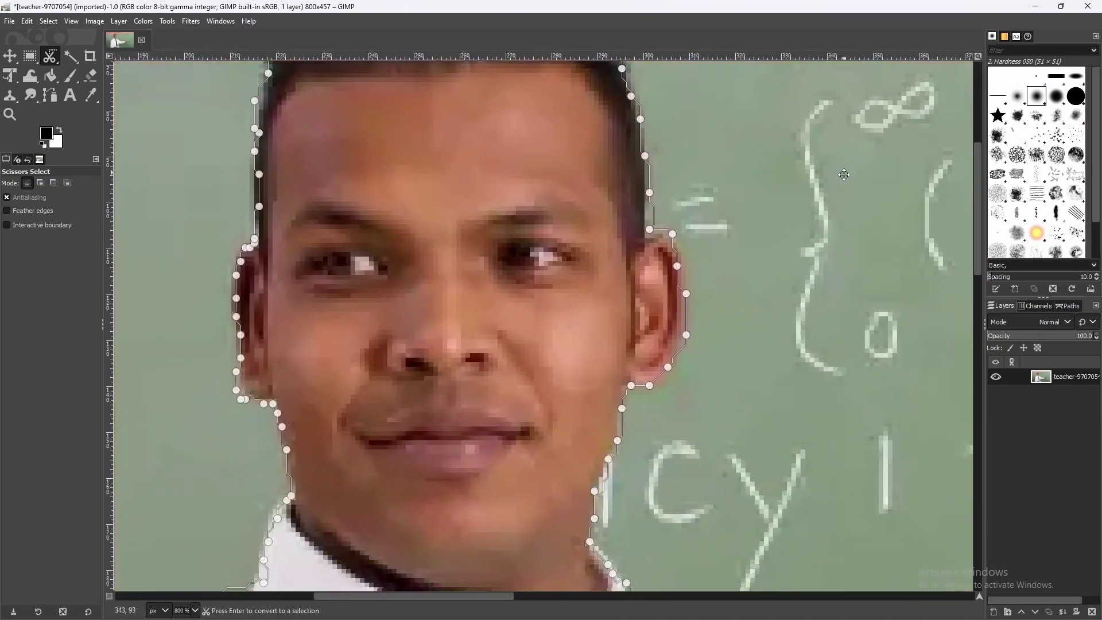
scroll(844, 176, "down", 3)
scroll(600, 353, "down", 3)
Convert the closed scissors outline into a selection around the teacher.
key("Return")
Add a new empty layer above the photo with Shift+Ctrl+N.
key("shift+ctrl+n")
scroll(657, 363, "down", 2)
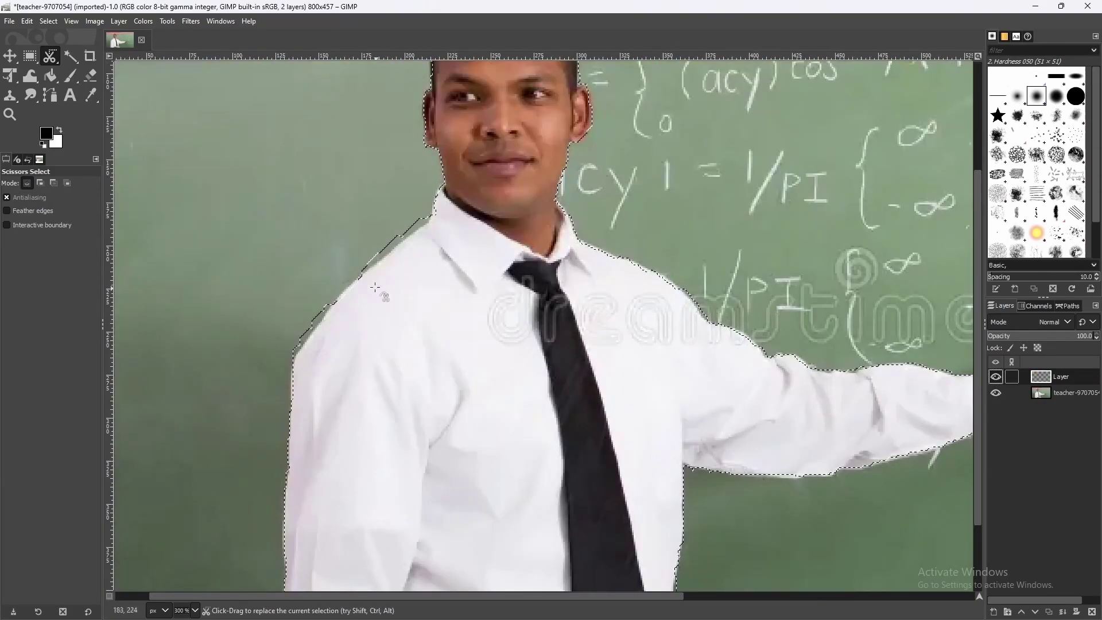
scroll(374, 287, "up", 2)
scroll(505, 332, "down", 2)
scroll(684, 372, "down", 2)
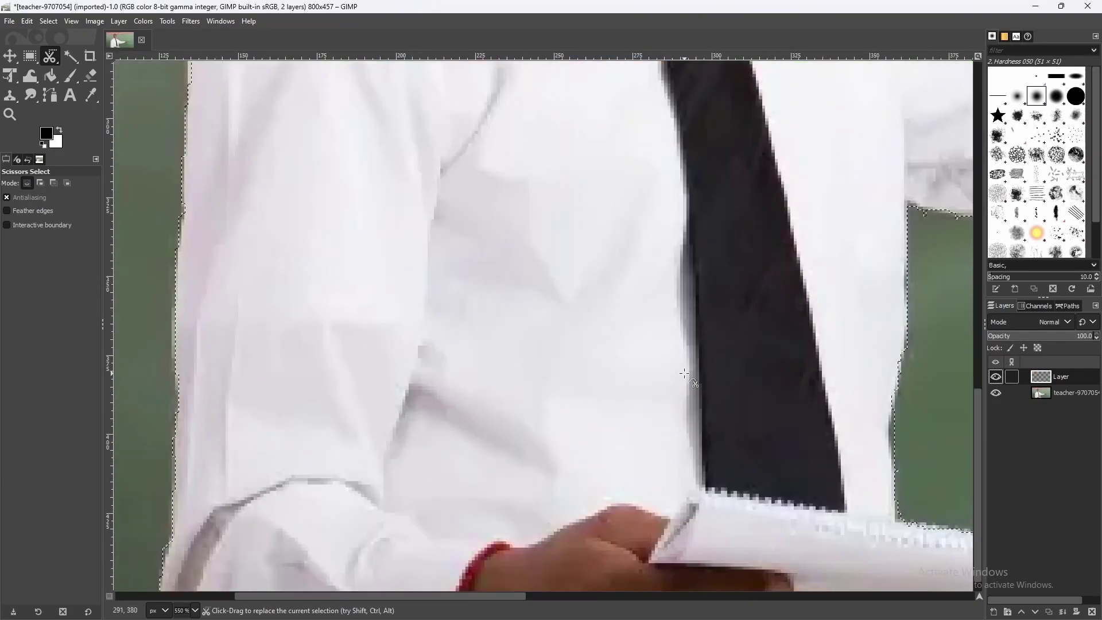
scroll(685, 373, "down", 2)
scroll(684, 373, "down", 3)
scroll(688, 370, "up", 4)
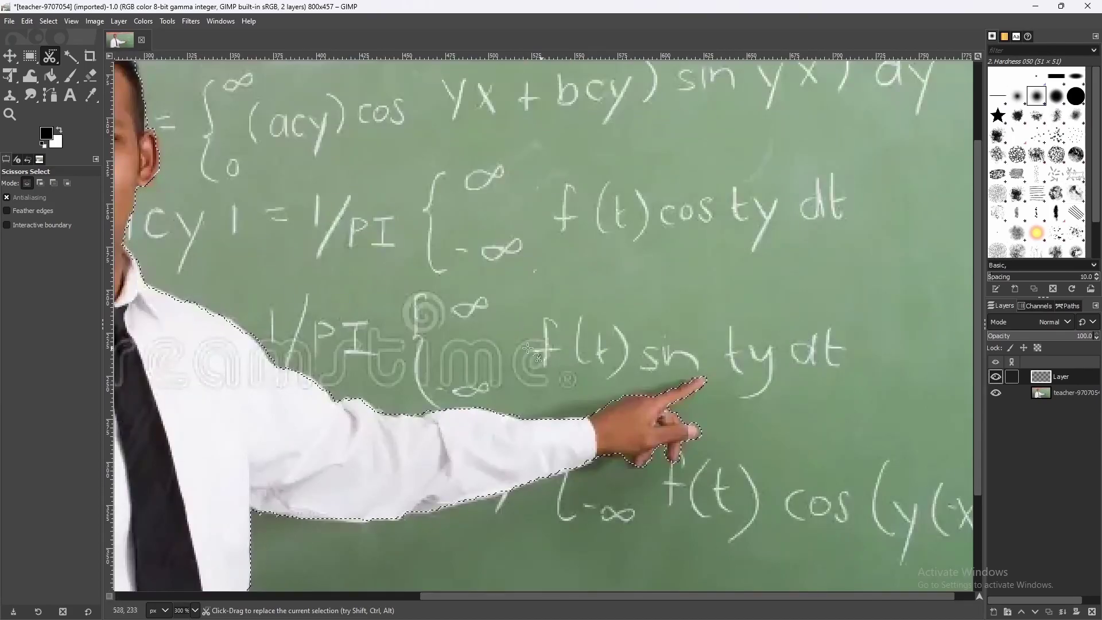